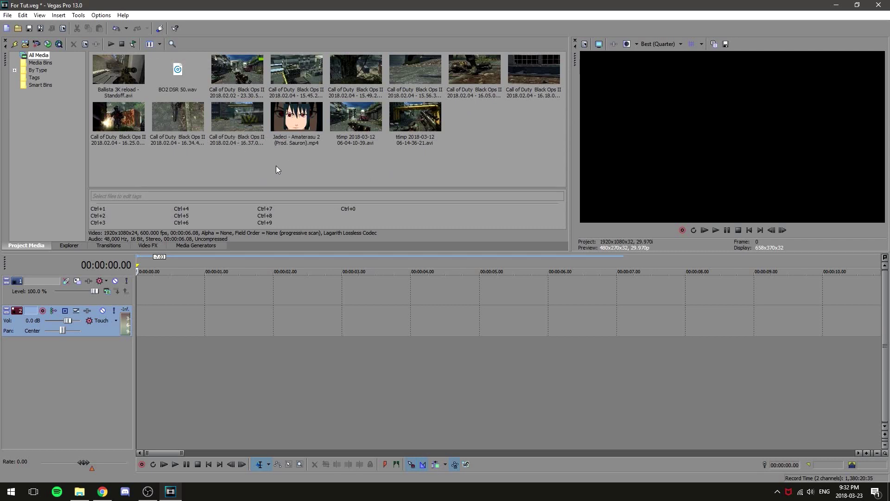
Step: Add the clip Jadeci - Amaterasu 2 (Prod. Sauron).mp4 at the start of the timeline, declining to match the project video settings to it
{"action": "left_click", "coordinate": [295, 131]}
{"action": "left_click_drag", "start_coordinate": [222, 281], "coordinate": [138, 300]}
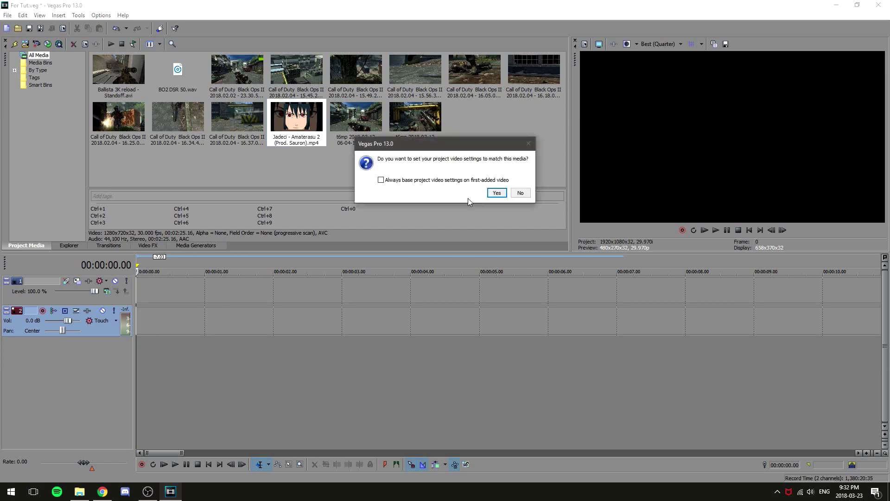
{"action": "left_click", "coordinate": [521, 192]}
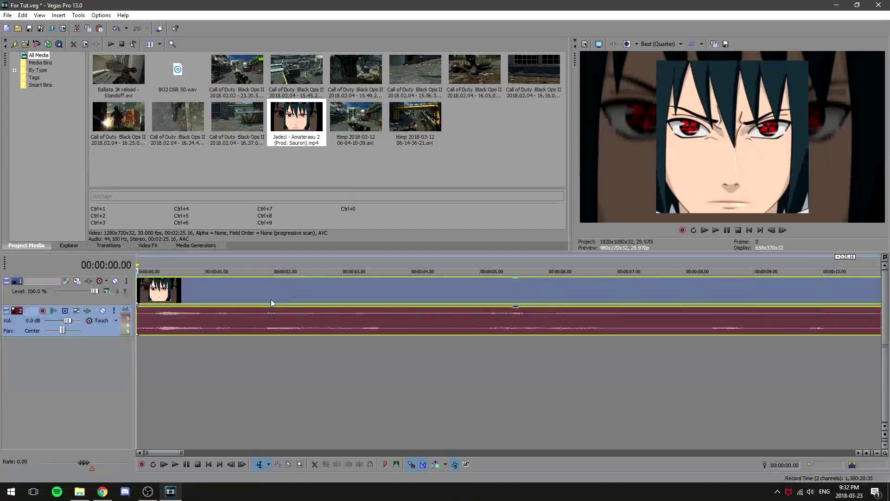
Step: Delete the video event of the Jadeci - Amaterasu 2 clip from the timeline, keeping only its audio
{"action": "scroll", "coordinate": [238, 322], "scroll_direction": "down", "scroll_amount": 3}
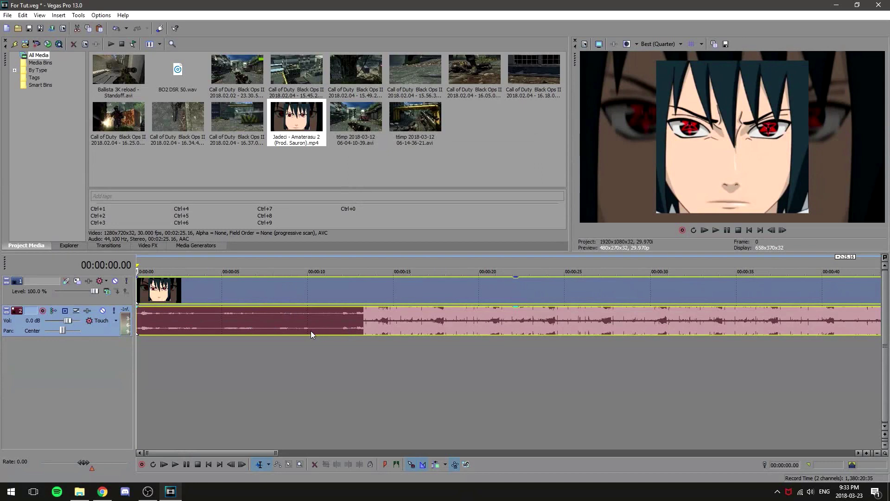
{"action": "scroll", "coordinate": [310, 330], "scroll_direction": "down", "scroll_amount": 1}
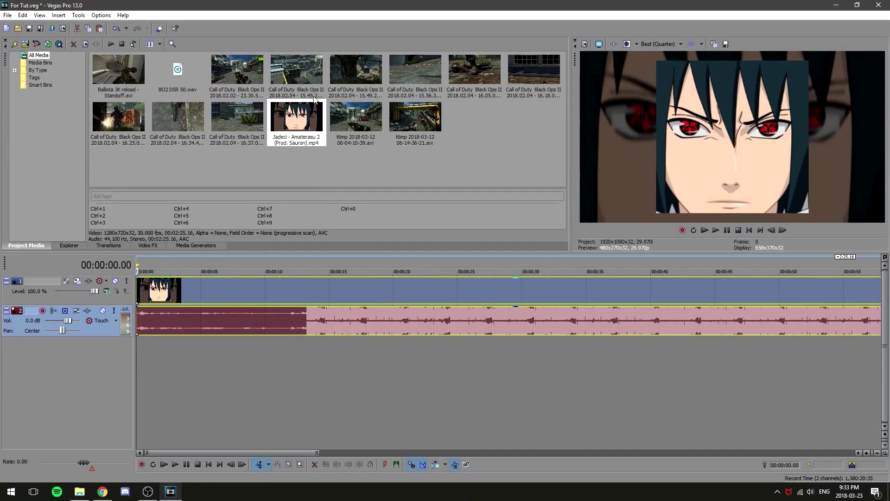
{"action": "left_click", "coordinate": [291, 294]}
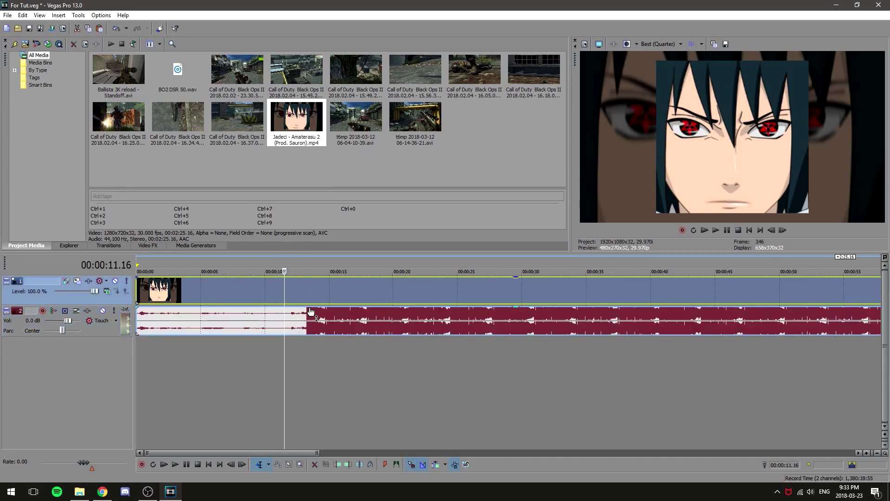
{"action": "scroll", "coordinate": [400, 329], "scroll_direction": "up", "scroll_amount": 2}
{"action": "right_click", "coordinate": [480, 293]}
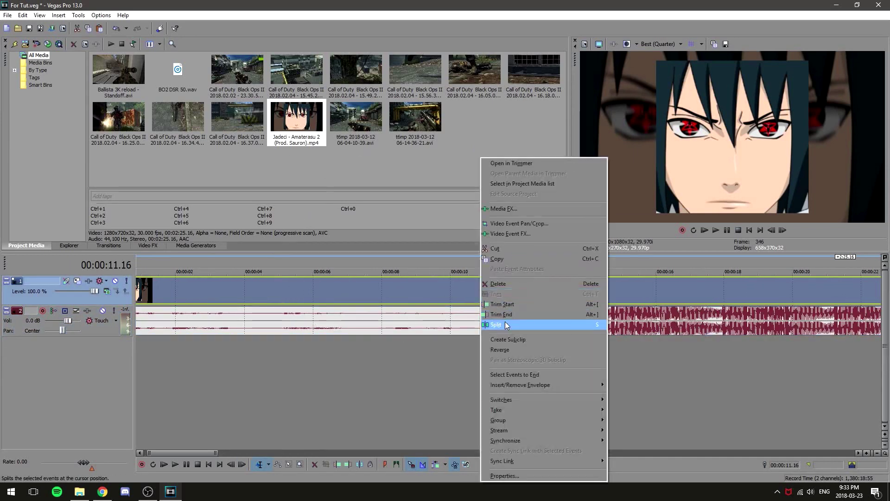
{"action": "left_click", "coordinate": [490, 284]}
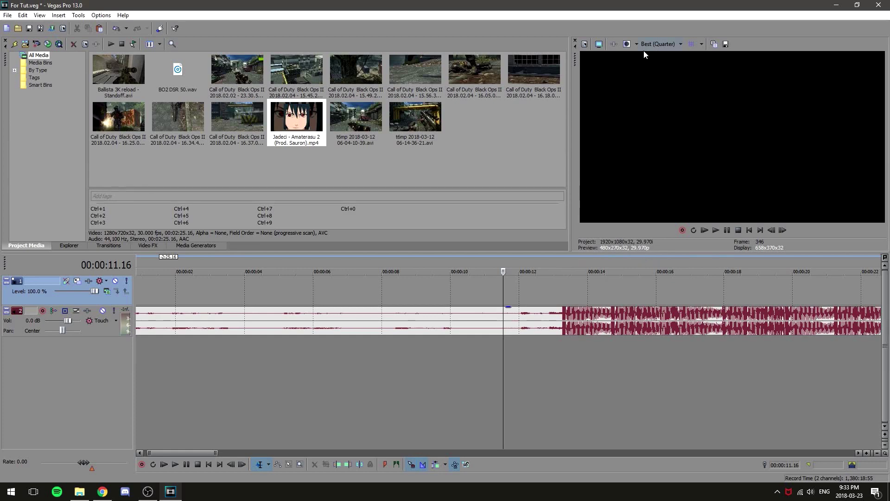
Step: Review the video settings in the project properties
{"action": "left_click", "coordinate": [585, 44]}
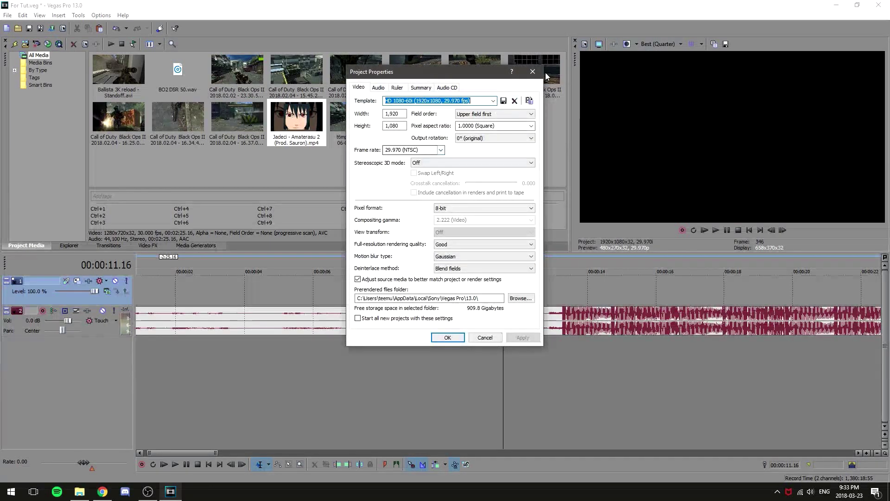
{"action": "left_click", "coordinate": [533, 72]}
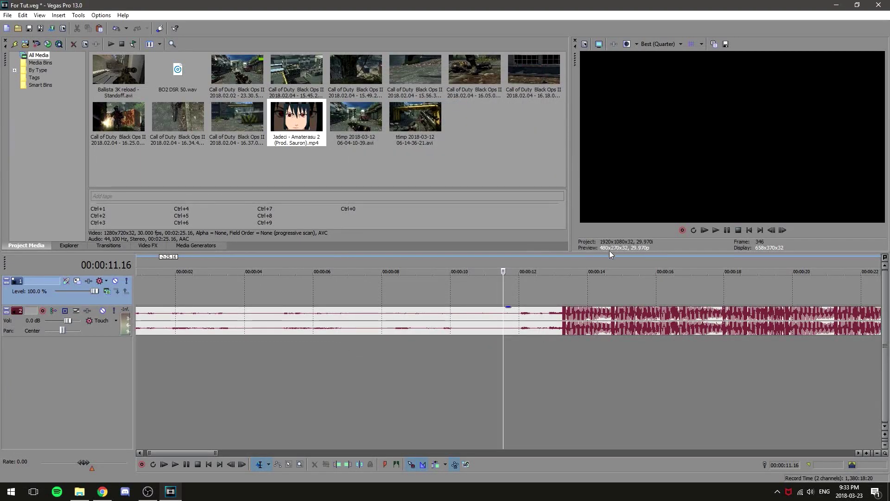
Step: Split the music just before the drop at 00:00:12.02 and delete the portion before the split
{"action": "scroll", "coordinate": [352, 355], "scroll_direction": "down", "scroll_amount": 3}
{"action": "scroll", "coordinate": [341, 358], "scroll_direction": "up", "scroll_amount": 1}
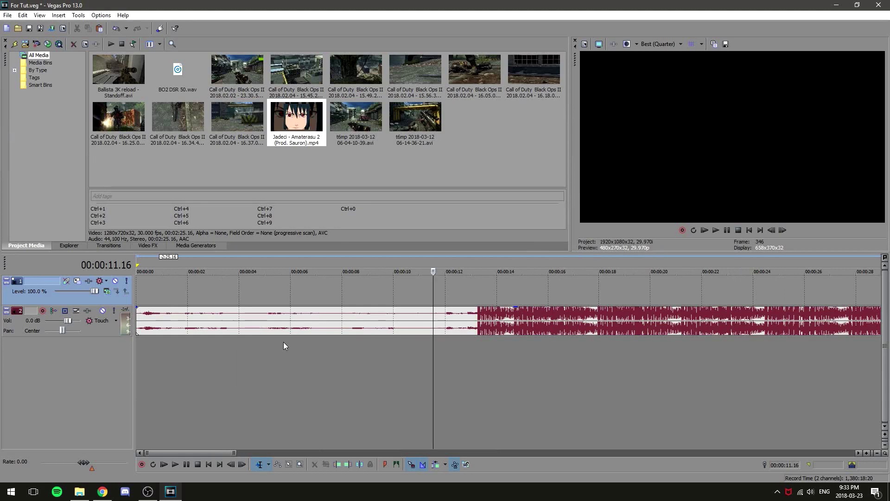
{"action": "left_click", "coordinate": [717, 230]}
{"action": "left_click", "coordinate": [727, 230]}
{"action": "left_click", "coordinate": [447, 319]}
{"action": "scroll", "coordinate": [455, 334], "scroll_direction": "up", "scroll_amount": 4}
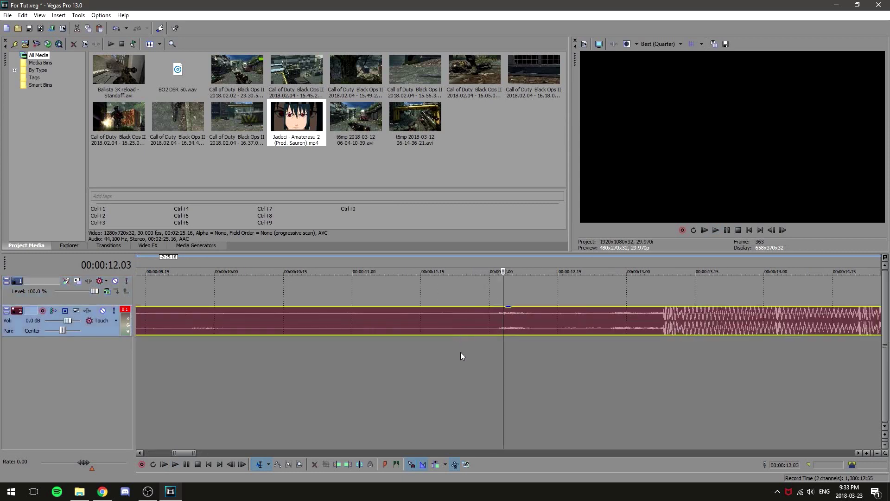
{"action": "left_click", "coordinate": [498, 318]}
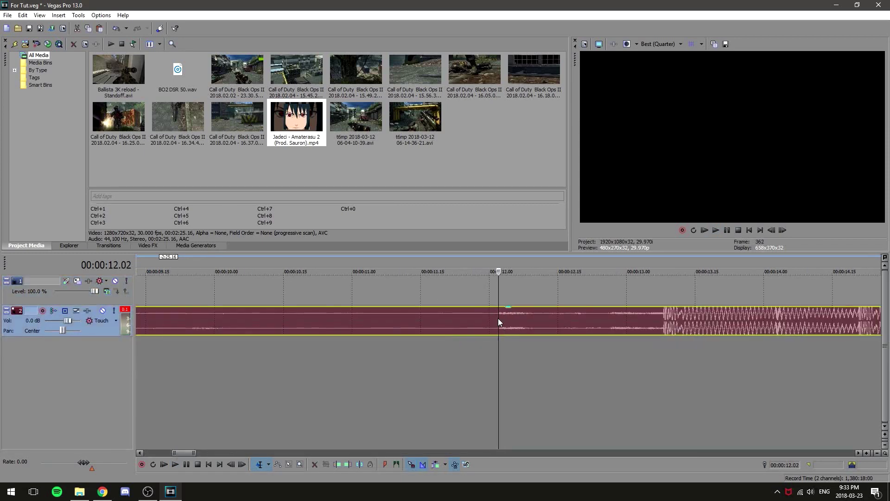
{"action": "key", "text": "s"}
{"action": "right_click", "coordinate": [481, 328]}
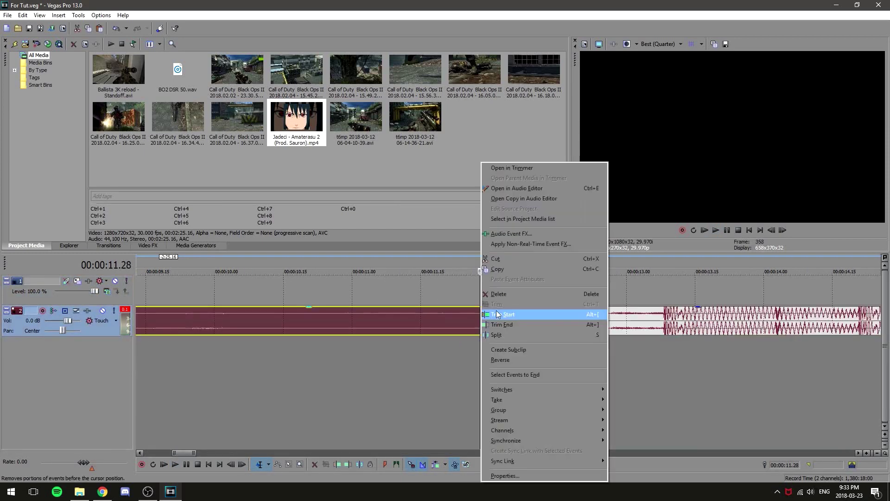
{"action": "left_click", "coordinate": [505, 294]}
Step: Place the trimmed music at the very start of the timeline and return the cursor to the beginning
{"action": "scroll", "coordinate": [513, 338], "scroll_direction": "down", "scroll_amount": 4}
{"action": "left_click_drag", "start_coordinate": [510, 330], "coordinate": [281, 331]}
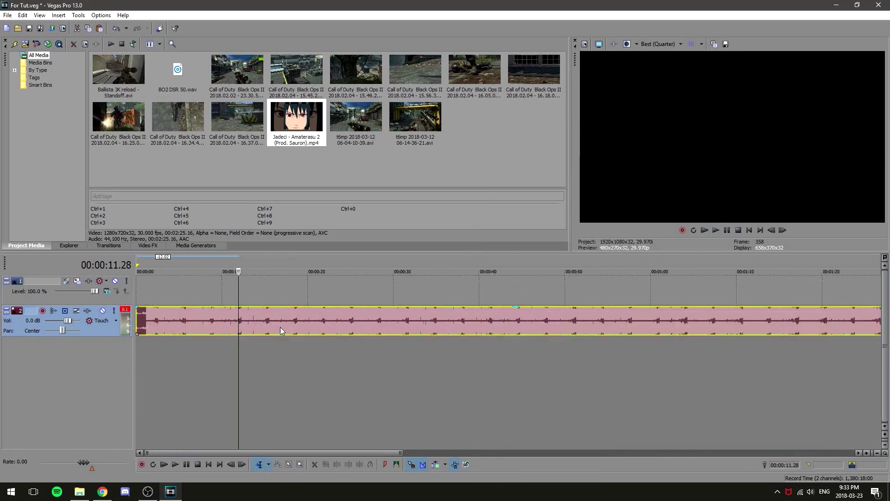
{"action": "key", "text": "w"}
{"action": "scroll", "coordinate": [160, 343], "scroll_direction": "up", "scroll_amount": 10}
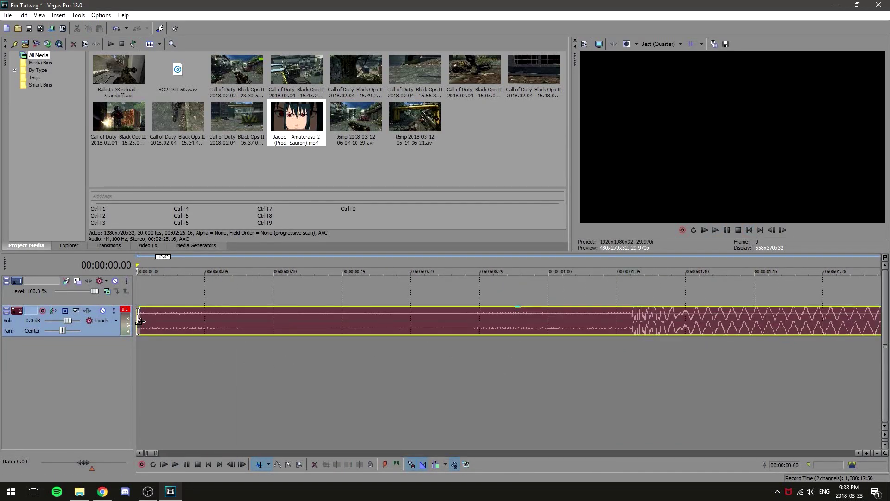
Step: Play the opening of the music and place a marker at 00:00:00.24, where the sound before the drop begins
{"action": "scroll", "coordinate": [221, 374], "scroll_direction": "down", "scroll_amount": 8}
{"action": "scroll", "coordinate": [448, 353], "scroll_direction": "down", "scroll_amount": 1}
{"action": "scroll", "coordinate": [394, 351], "scroll_direction": "up", "scroll_amount": 3}
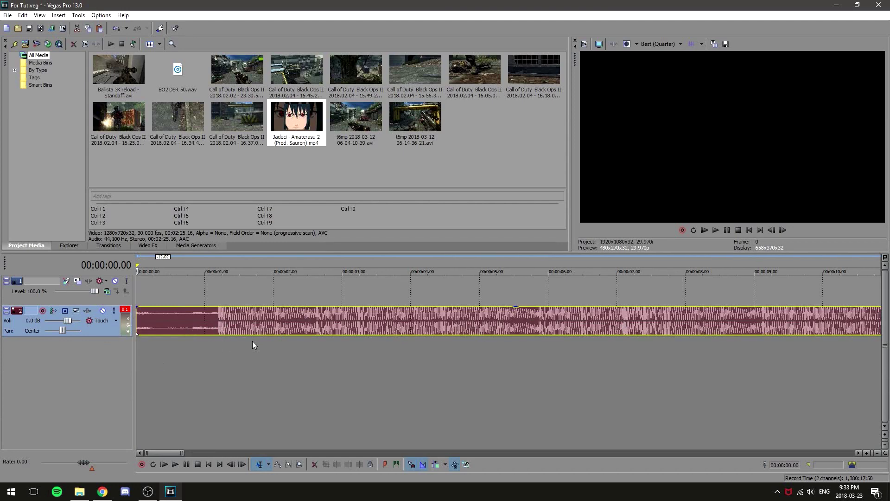
{"action": "scroll", "coordinate": [155, 345], "scroll_direction": "up", "scroll_amount": 2}
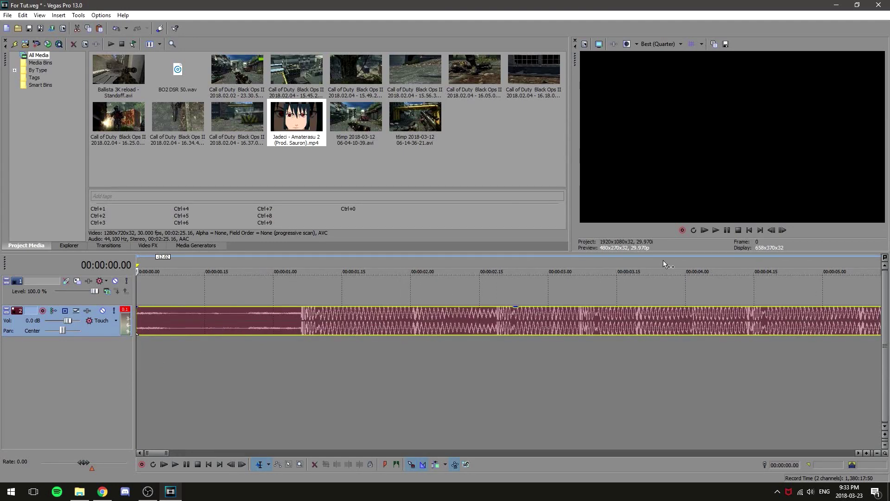
{"action": "left_click", "coordinate": [718, 232]}
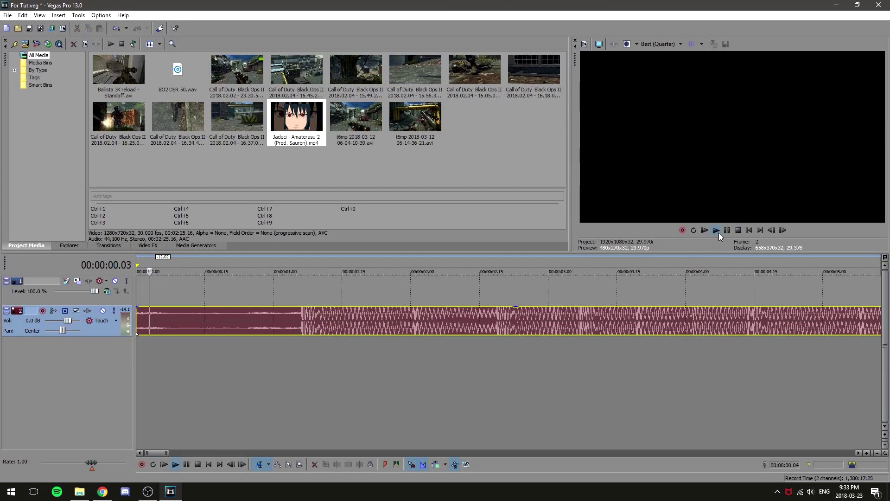
{"action": "key", "text": "Return"}
{"action": "left_click", "coordinate": [247, 318]}
{"action": "scroll", "coordinate": [312, 361], "scroll_direction": "up", "scroll_amount": 4}
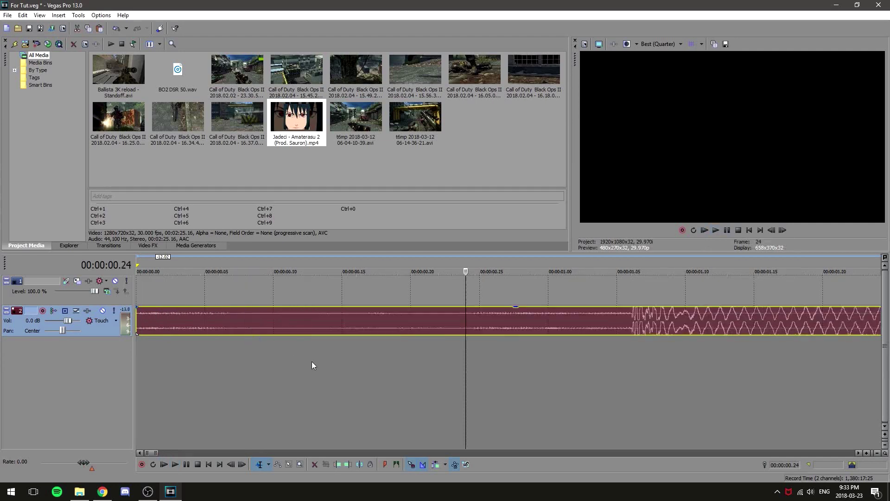
{"action": "scroll", "coordinate": [516, 320], "scroll_direction": "down", "scroll_amount": 4}
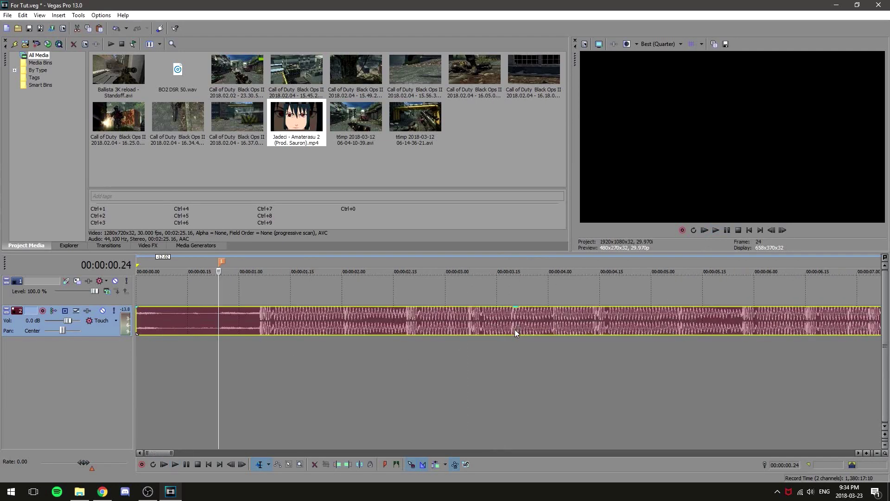
Step: Listen to the next beats and place a marker where the music drops, at 00:00:01.06
{"action": "left_click", "coordinate": [716, 230]}
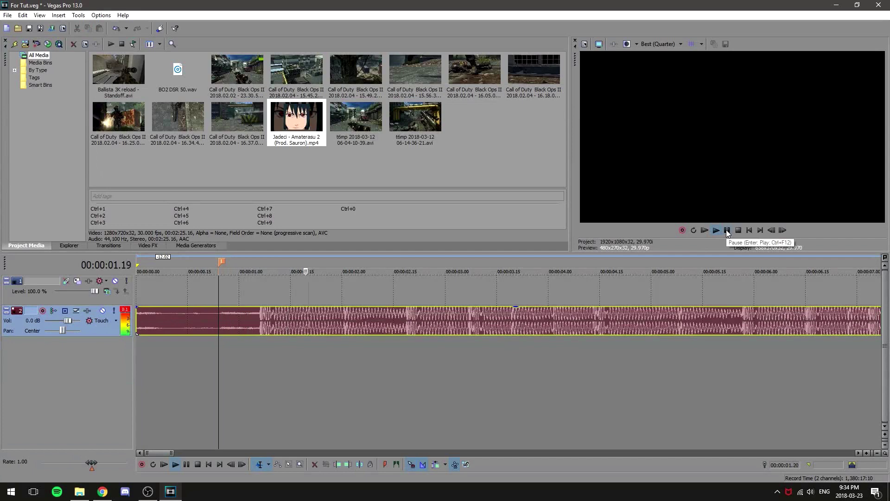
{"action": "left_click", "coordinate": [726, 229]}
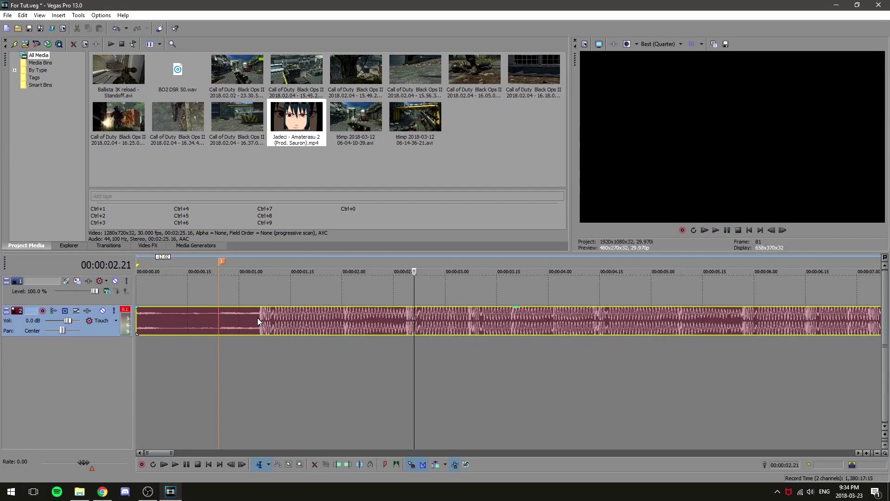
{"action": "left_click", "coordinate": [257, 318]}
{"action": "scroll", "coordinate": [400, 343], "scroll_direction": "up", "scroll_amount": 3}
{"action": "scroll", "coordinate": [518, 318], "scroll_direction": "down", "scroll_amount": 2}
{"action": "key", "text": "m"}
Step: Add markers on the next two beats of the music at 00:00:02.00 and 00:00:02.18
{"action": "left_click", "coordinate": [554, 319]}
{"action": "left_click", "coordinate": [550, 318]}
{"action": "key", "text": "m"}
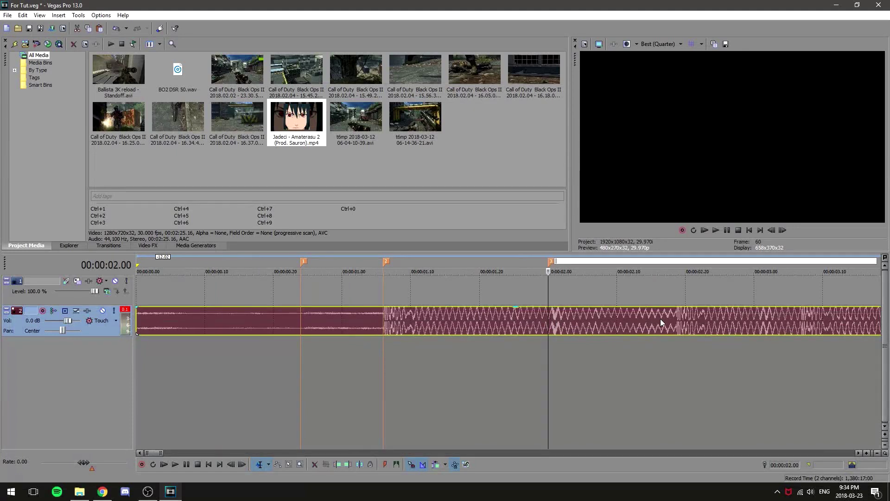
{"action": "left_click", "coordinate": [673, 319]}
{"action": "key", "text": "m"}
{"action": "scroll", "coordinate": [519, 316], "scroll_direction": "up", "scroll_amount": 1}
{"action": "scroll", "coordinate": [519, 316], "scroll_direction": "down", "scroll_amount": 2}
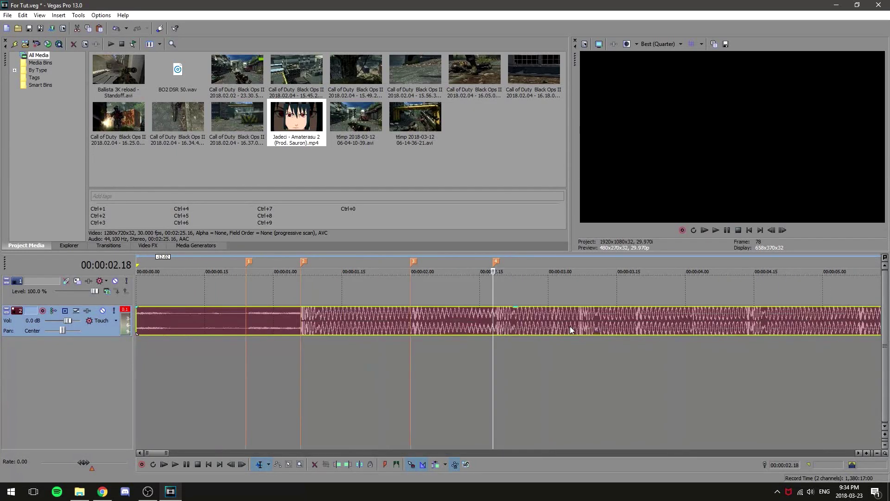
Step: Add seven more markers on the following beats of the waveform, ending with one at 00:00:06.27
{"action": "scroll", "coordinate": [682, 329], "scroll_direction": "down", "scroll_amount": 1}
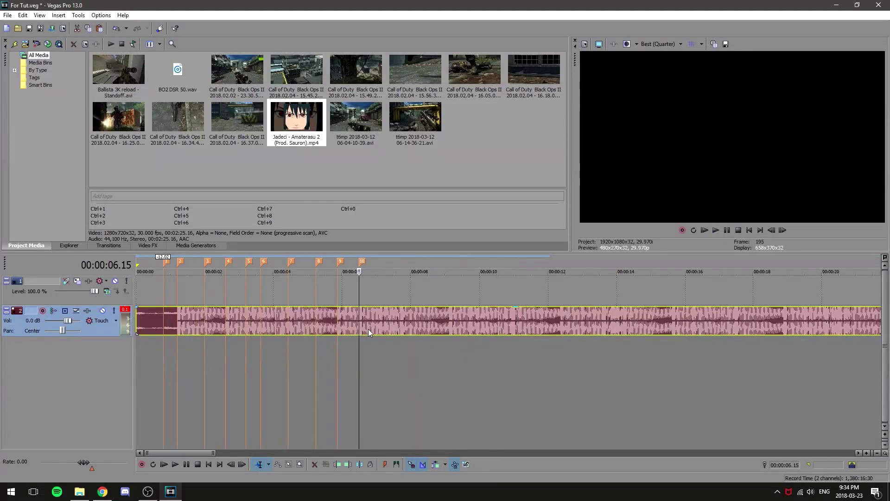
{"action": "scroll", "coordinate": [367, 329], "scroll_direction": "up", "scroll_amount": 3}
{"action": "scroll", "coordinate": [534, 330], "scroll_direction": "down", "scroll_amount": 2}
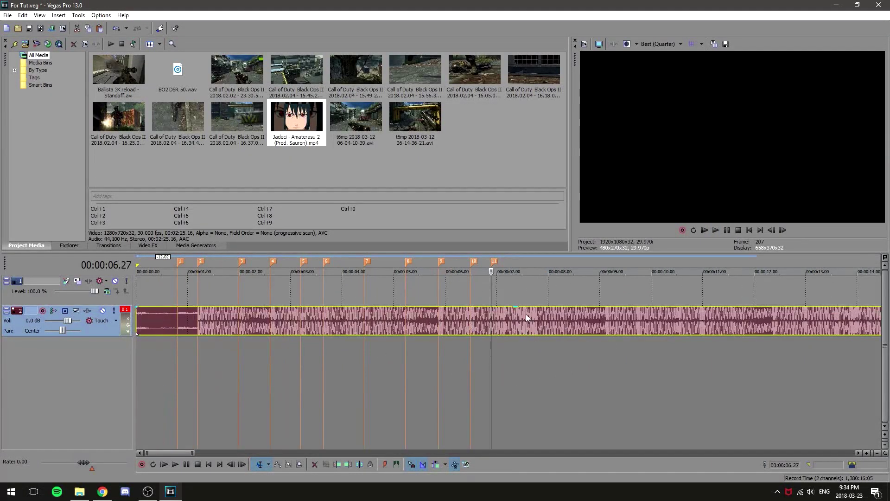
{"action": "scroll", "coordinate": [240, 321], "scroll_direction": "down", "scroll_amount": 2}
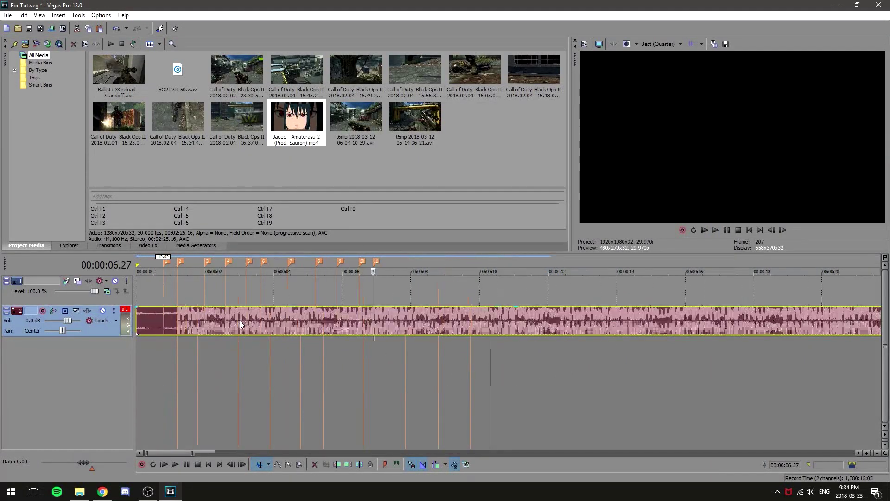
Step: Play the music from the start of the timeline to check the markers against the beats
{"action": "left_click", "coordinate": [749, 230]}
{"action": "scroll", "coordinate": [519, 291], "scroll_direction": "up", "scroll_amount": 4}
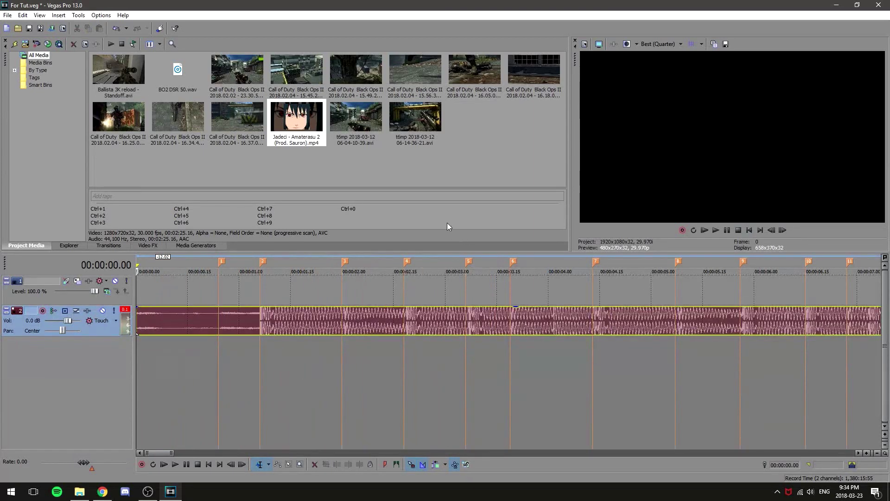
{"action": "left_click", "coordinate": [489, 181]}
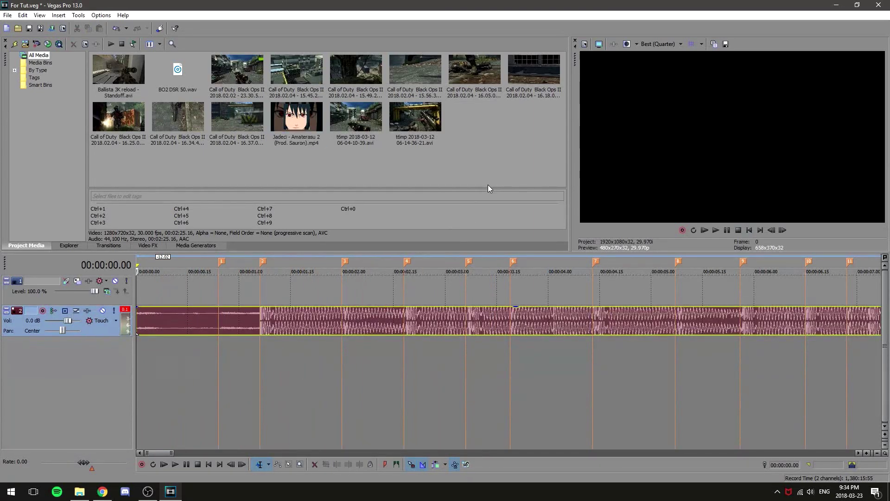
{"action": "scroll", "coordinate": [446, 278], "scroll_direction": "down", "scroll_amount": 2}
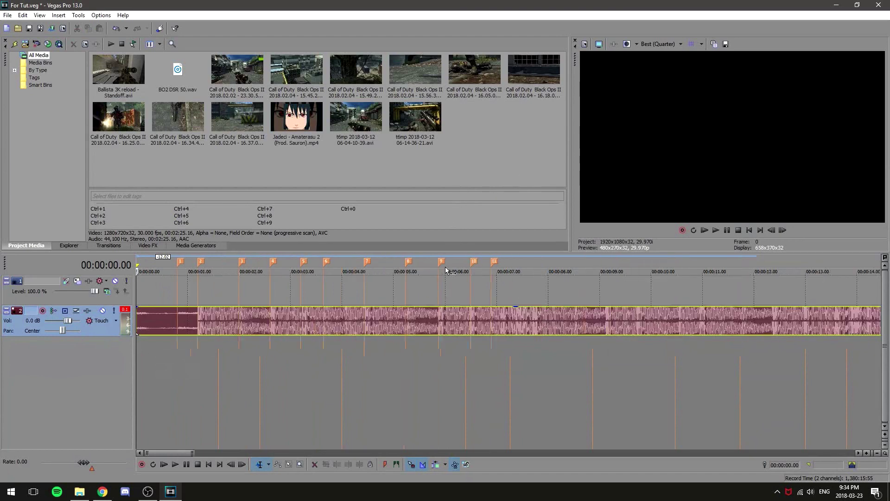
{"action": "scroll", "coordinate": [324, 327], "scroll_direction": "up", "scroll_amount": 1}
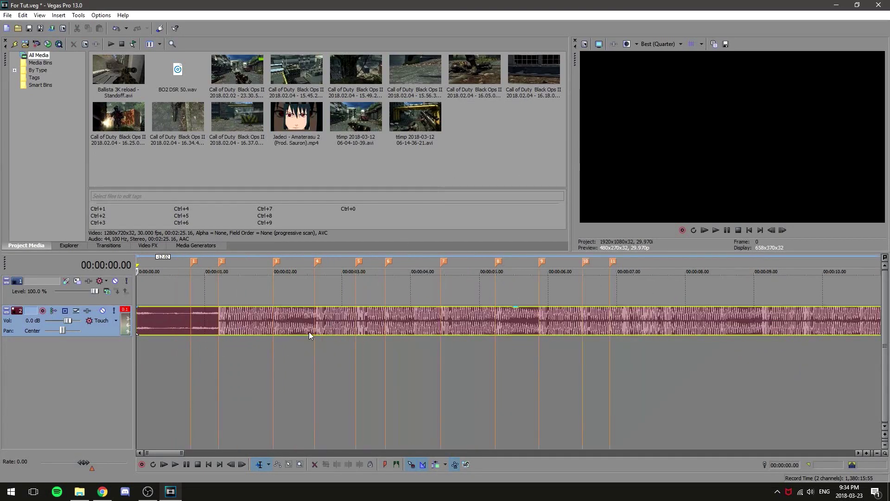
{"action": "left_click", "coordinate": [715, 230]}
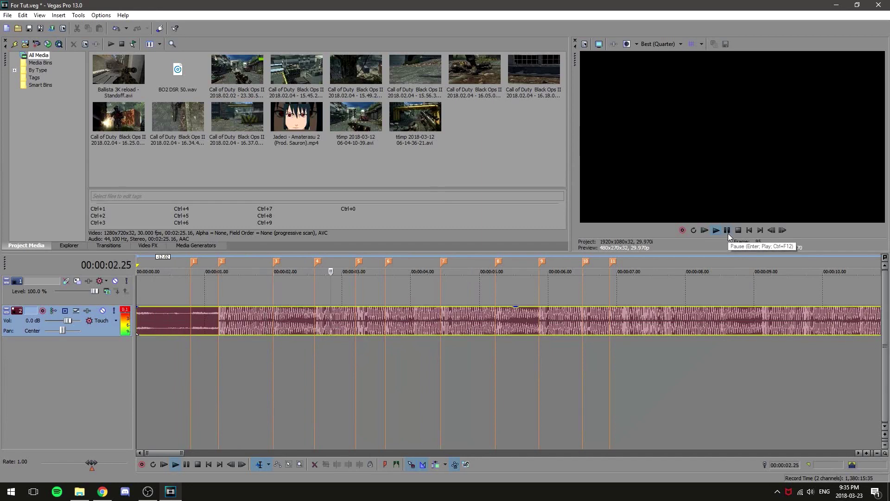
{"action": "left_click", "coordinate": [727, 232]}
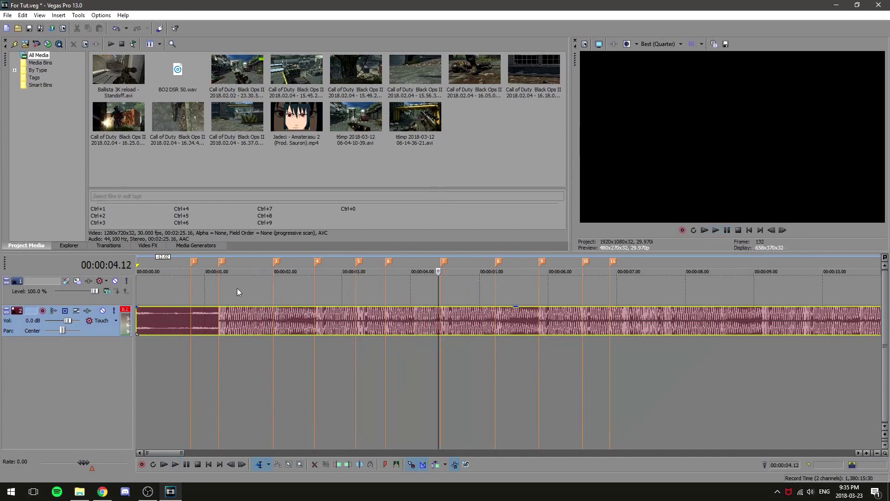
{"action": "left_click", "coordinate": [219, 286]}
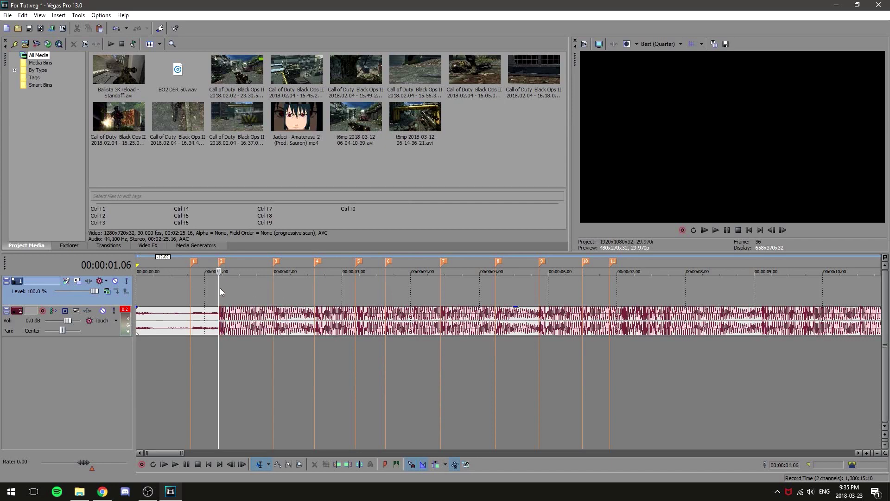
{"action": "left_click_drag", "start_coordinate": [361, 121], "coordinate": [460, 287]}
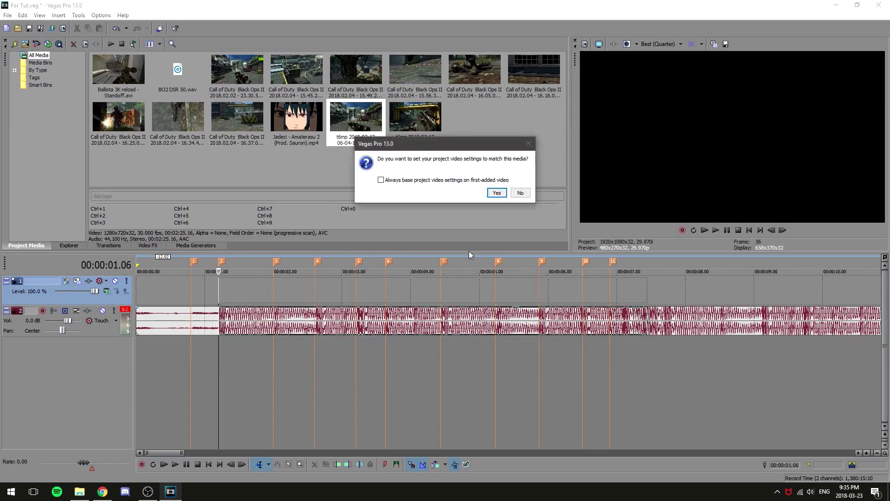
{"action": "left_click", "coordinate": [521, 193]}
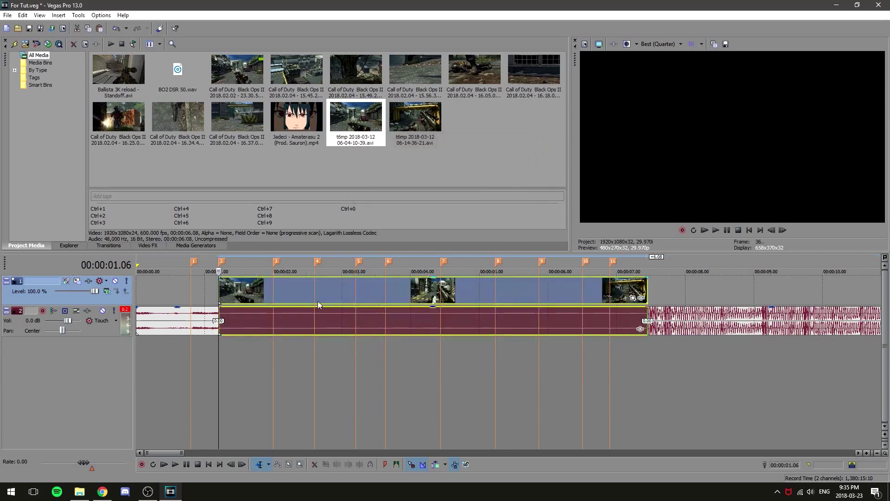
Step: Check in the gameplay clip's event properties that Disable resample is selected
{"action": "right_click", "coordinate": [225, 292]}
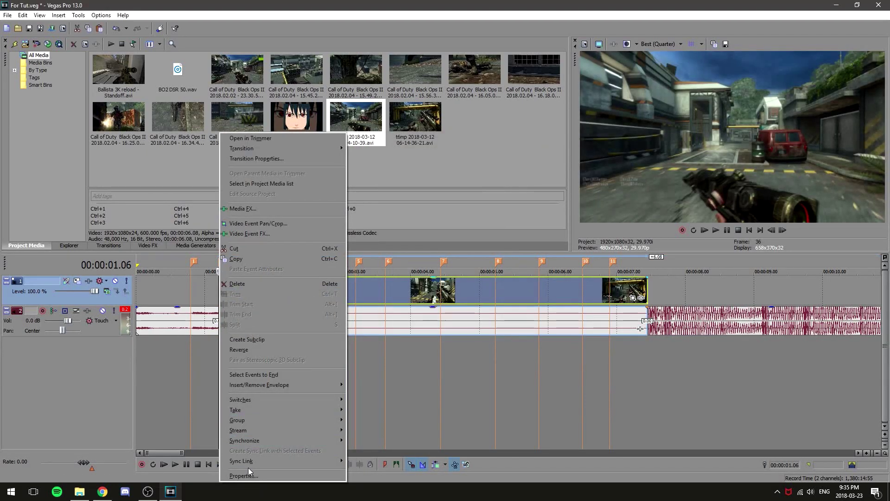
{"action": "left_click", "coordinate": [241, 476]}
{"action": "left_click", "coordinate": [375, 193]}
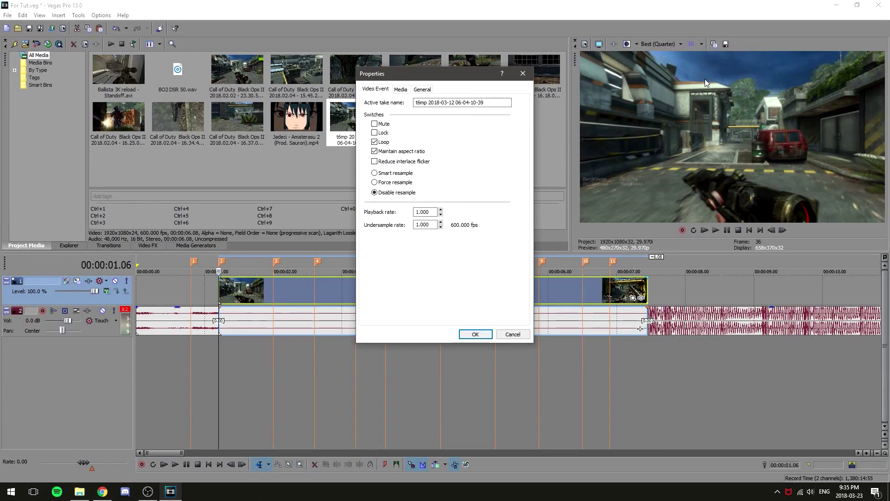
{"action": "left_click", "coordinate": [526, 332]}
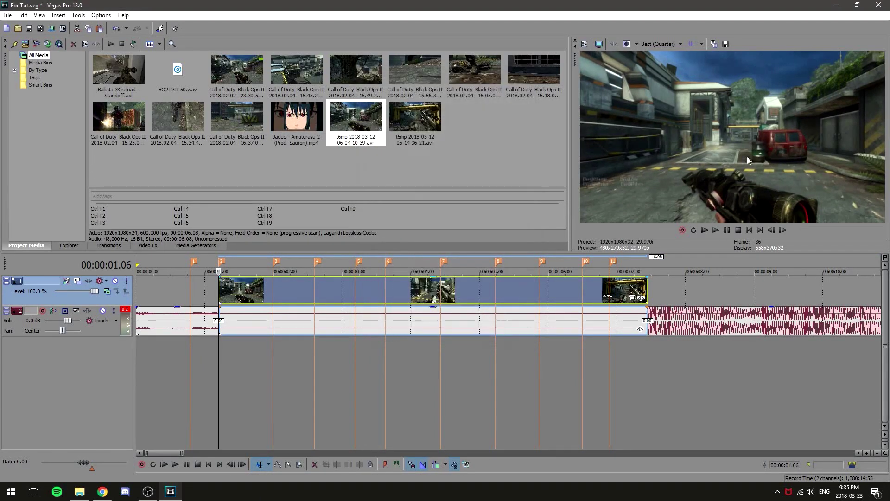
Step: Delete the gameplay clip's audio event that covers the music
{"action": "scroll", "coordinate": [371, 322], "scroll_direction": "up", "scroll_amount": 2}
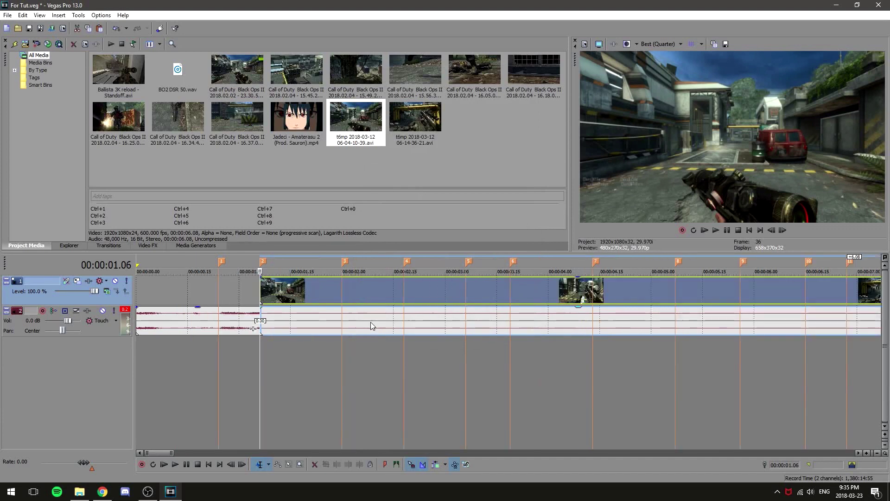
{"action": "right_click", "coordinate": [281, 327]}
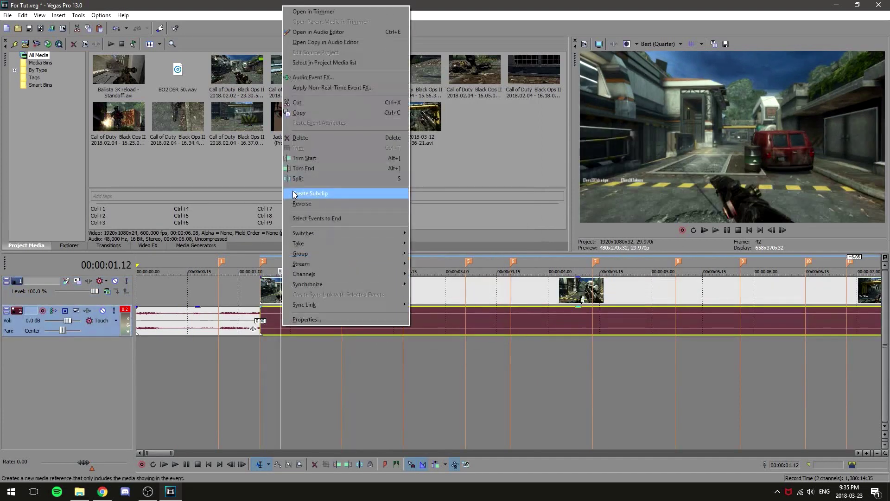
{"action": "left_click", "coordinate": [296, 137]}
Step: Step through the gameplay clip to the scoped kill shot at 00:00:03.13 and trim the clip's start to that frame
{"action": "left_click", "coordinate": [783, 230]}
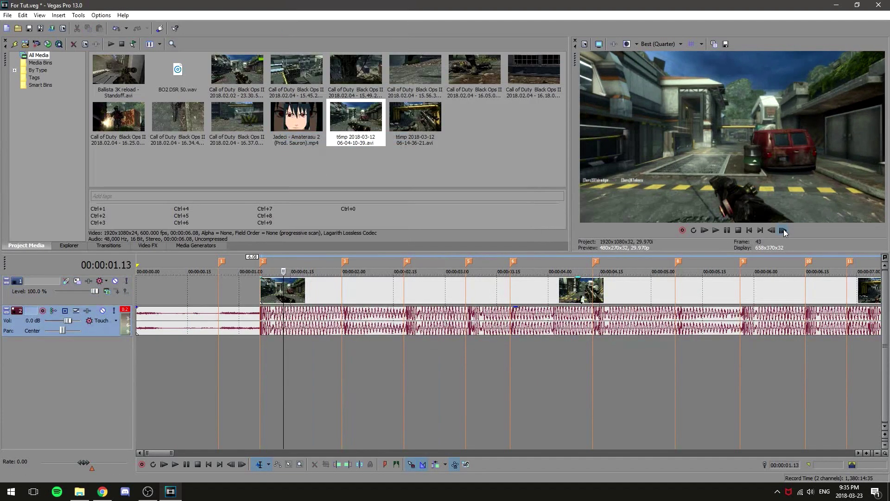
{"action": "left_click", "coordinate": [783, 230]}
{"action": "left_click", "coordinate": [783, 230]}
{"action": "left_click", "coordinate": [783, 230]}
{"action": "left_click", "coordinate": [783, 230]}
{"action": "left_click", "coordinate": [783, 230]}
{"action": "left_click", "coordinate": [783, 230]}
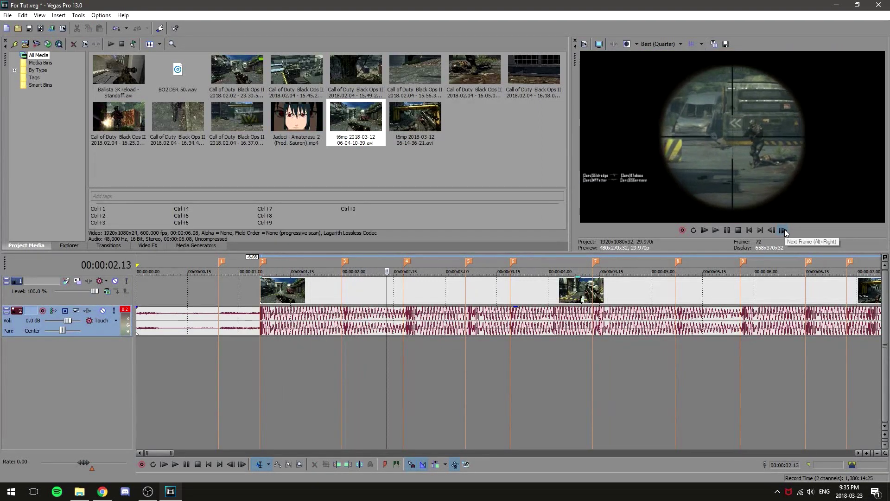
{"action": "left_click", "coordinate": [783, 230]}
{"action": "left_click", "coordinate": [783, 230]}
{"action": "left_click", "coordinate": [783, 229]}
{"action": "left_click", "coordinate": [783, 230]}
{"action": "left_click", "coordinate": [783, 230]}
{"action": "left_click", "coordinate": [783, 230]}
{"action": "left_click", "coordinate": [784, 230]}
{"action": "left_click", "coordinate": [783, 230]}
{"action": "left_click", "coordinate": [783, 230]}
{"action": "left_click", "coordinate": [783, 230]}
{"action": "left_click", "coordinate": [783, 230]}
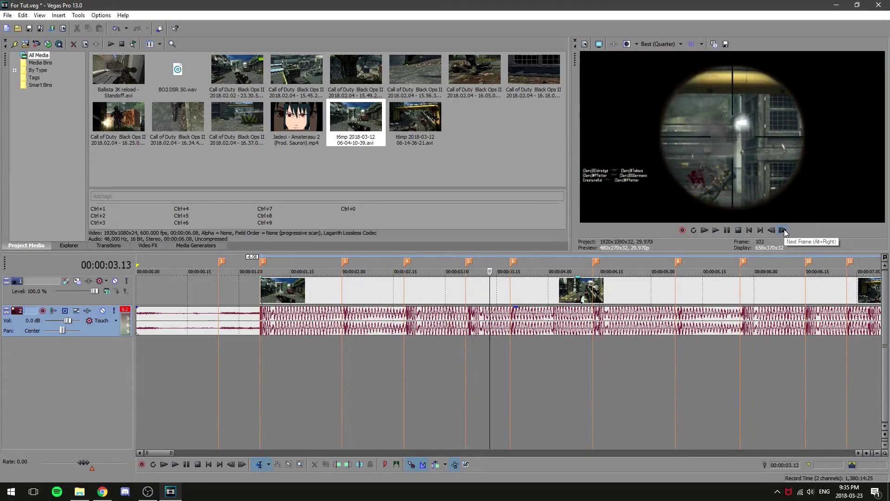
{"action": "left_click", "coordinate": [783, 230]}
{"action": "left_click", "coordinate": [771, 230]}
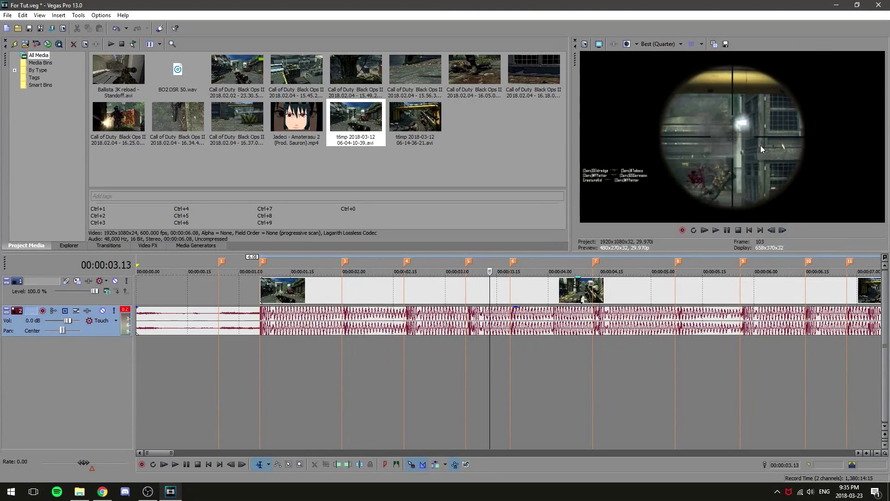
{"action": "right_click", "coordinate": [491, 290]}
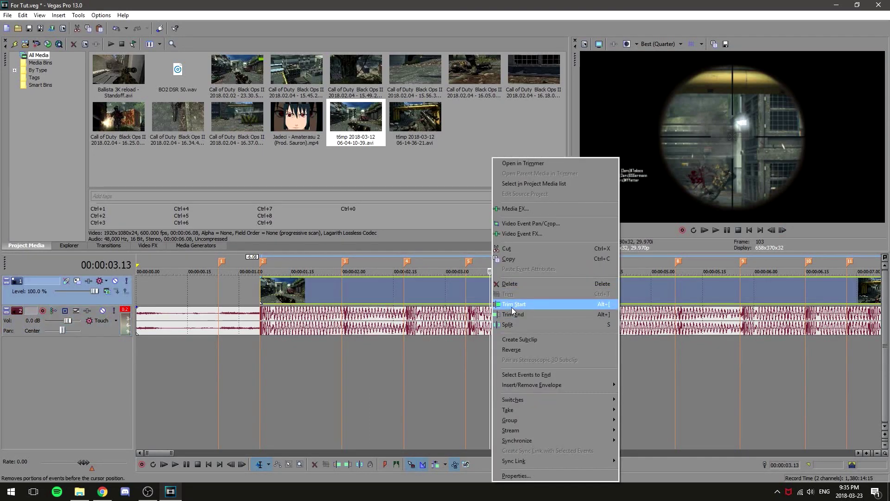
{"action": "left_click", "coordinate": [512, 305]}
Step: Check the frames after the cut and move the trimmed clip back to start at the second marker, 00:00:01.06
{"action": "left_click", "coordinate": [783, 230]}
{"action": "left_click", "coordinate": [783, 230]}
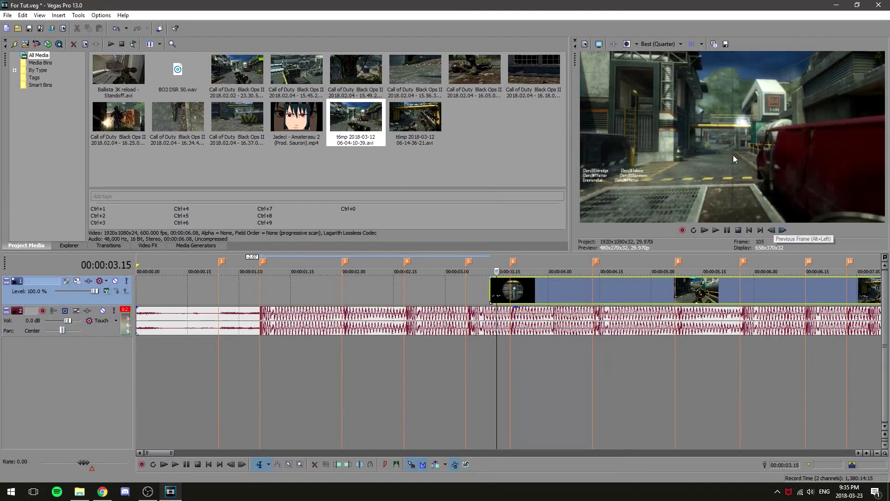
{"action": "left_click", "coordinate": [785, 230]}
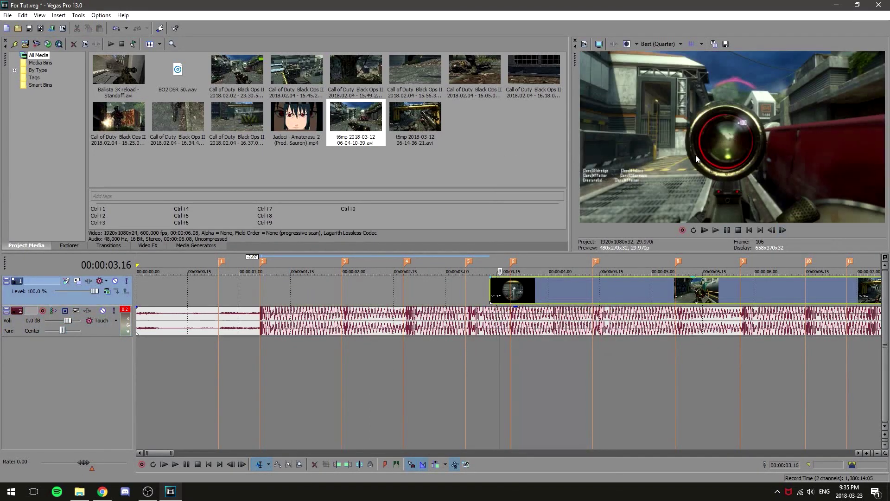
{"action": "left_click", "coordinate": [489, 295]}
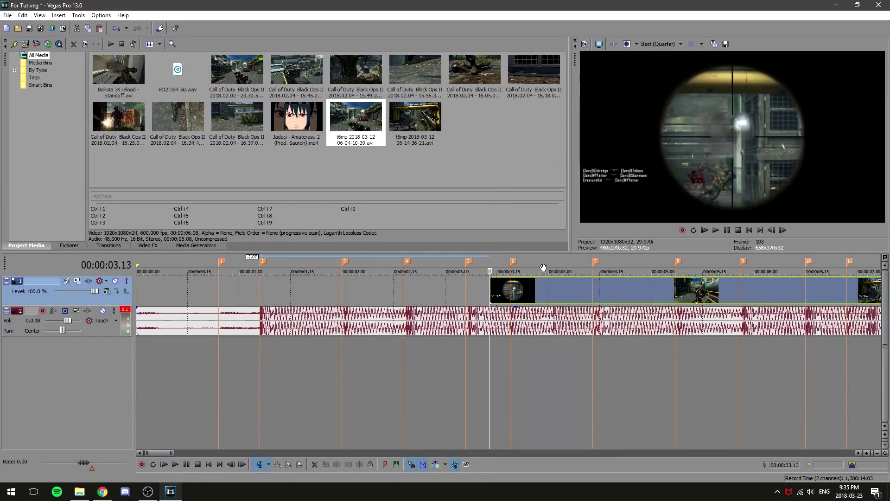
{"action": "left_click_drag", "start_coordinate": [531, 285], "coordinate": [303, 297]}
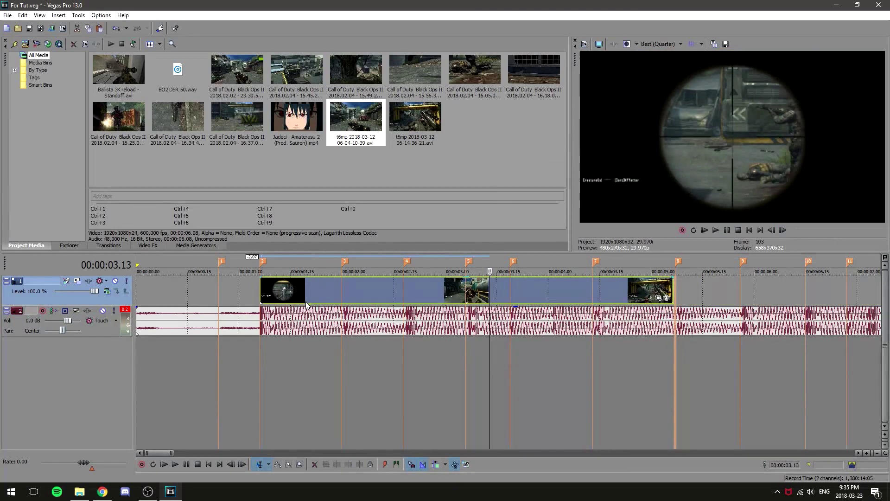
Step: Insert a Velocity envelope on the trimmed gameplay clip
{"action": "left_click", "coordinate": [261, 287]}
{"action": "right_click", "coordinate": [276, 290]}
{"action": "mouse_move", "coordinate": [341, 385]}
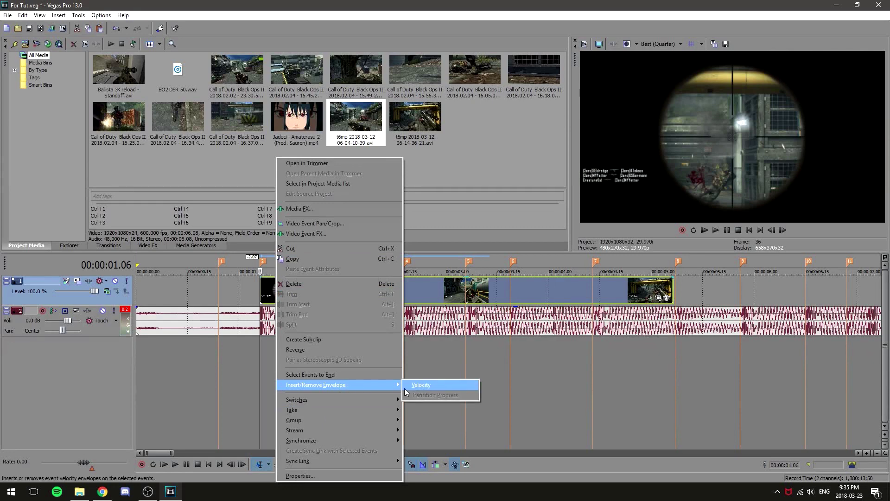
{"action": "left_click", "coordinate": [261, 287]}
{"action": "right_click", "coordinate": [261, 287]}
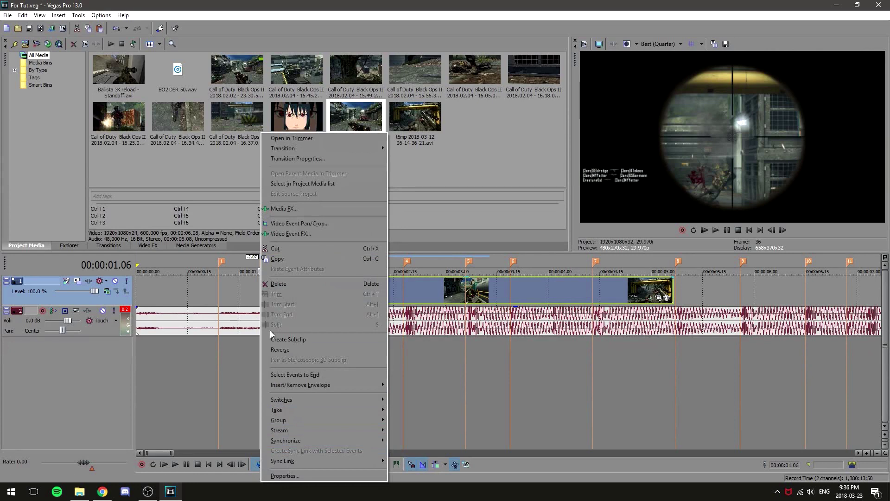
{"action": "mouse_move", "coordinate": [291, 385]}
{"action": "left_click", "coordinate": [413, 384]}
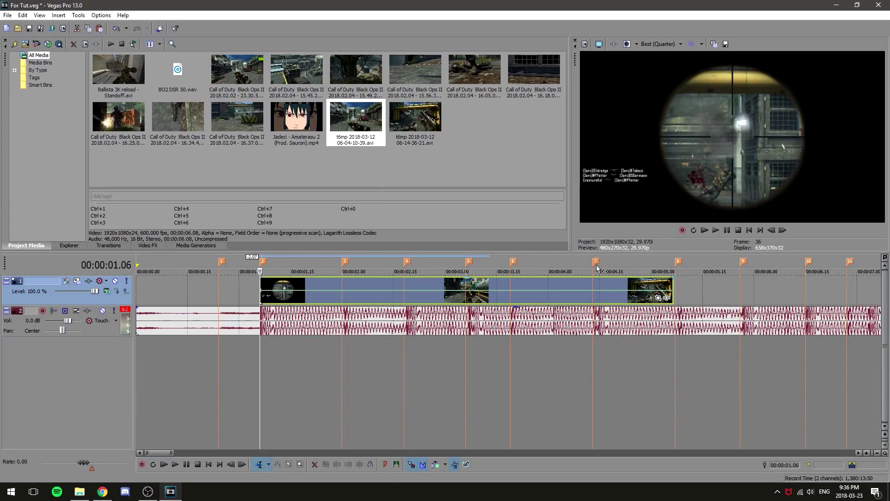
Step: Raise the clip's velocity envelope to its maximum from the clip start at 00:00:01.06
{"action": "scroll", "coordinate": [421, 302], "scroll_direction": "up", "scroll_amount": 1}
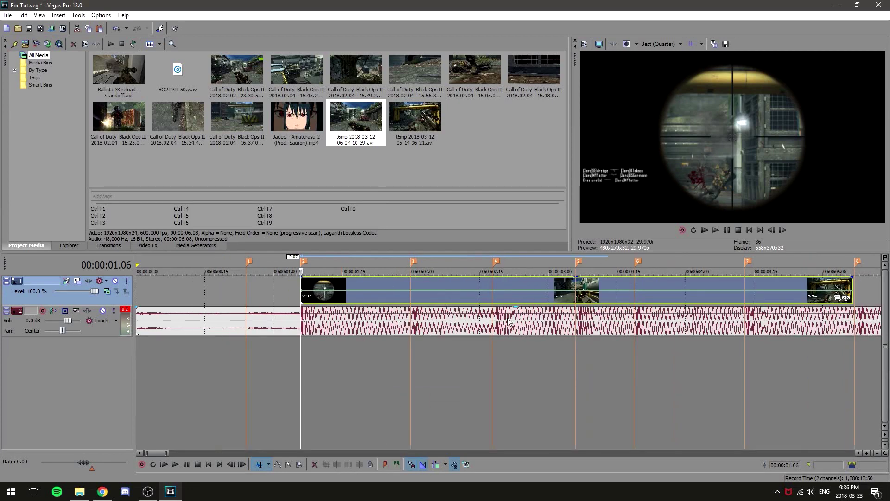
{"action": "left_click", "coordinate": [411, 282]}
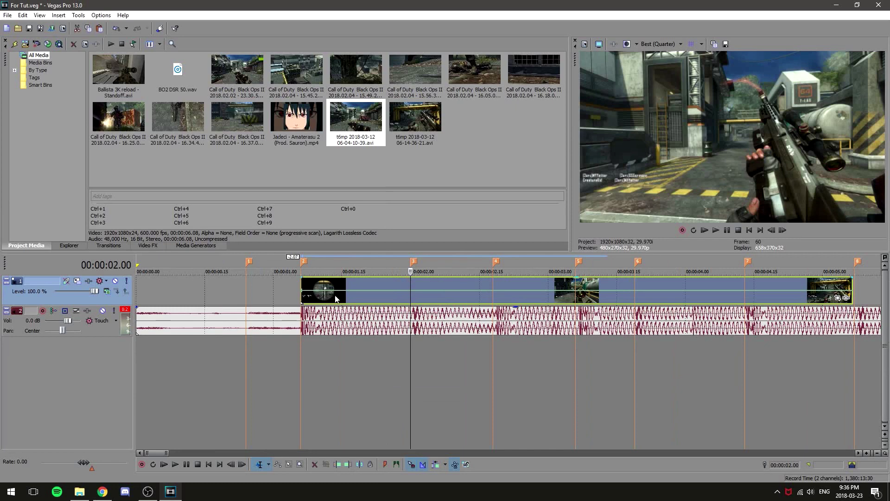
{"action": "left_click", "coordinate": [302, 291]}
{"action": "left_click_drag", "start_coordinate": [302, 291], "coordinate": [301, 274]}
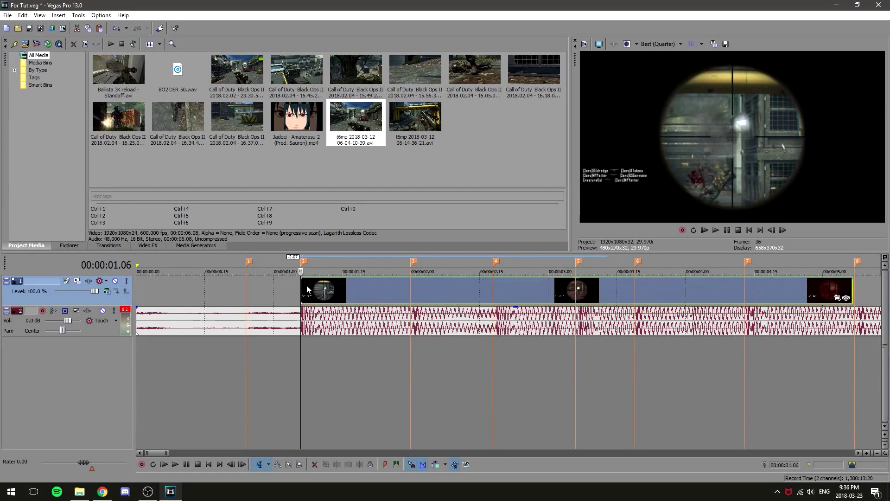
Step: Add a velocity envelope point at 00:00:01.12 and set it to 50% forward velocity
{"action": "left_click", "coordinate": [329, 281]}
{"action": "right_click", "coordinate": [330, 278]}
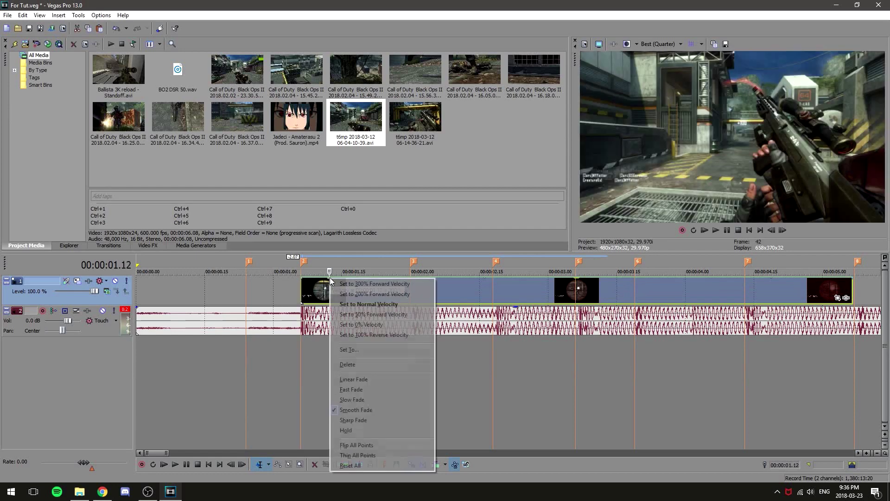
{"action": "left_click", "coordinate": [353, 315]}
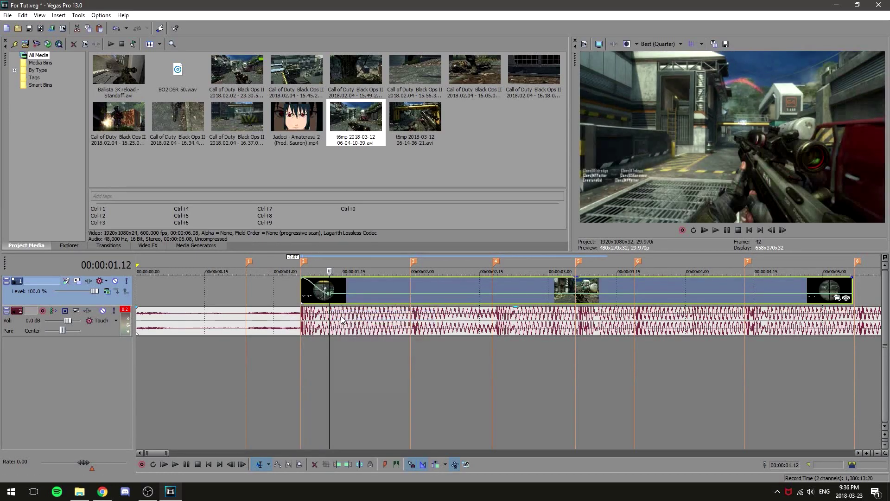
Step: Add velocity points at 00:00:01.25 and at the third marker, 00:00:02.00, raising the latter to maximum velocity
{"action": "scroll", "coordinate": [331, 298], "scroll_direction": "up", "scroll_amount": 2}
{"action": "scroll", "coordinate": [485, 297], "scroll_direction": "down", "scroll_amount": 1}
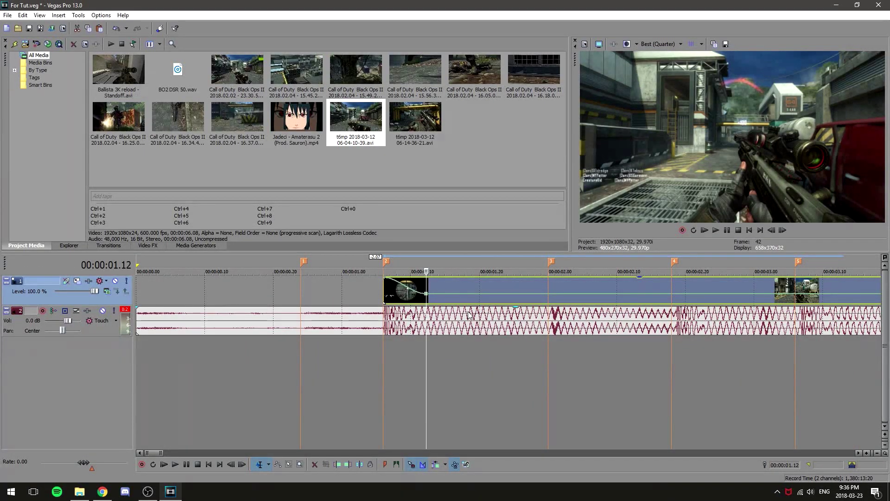
{"action": "left_click", "coordinate": [514, 296]}
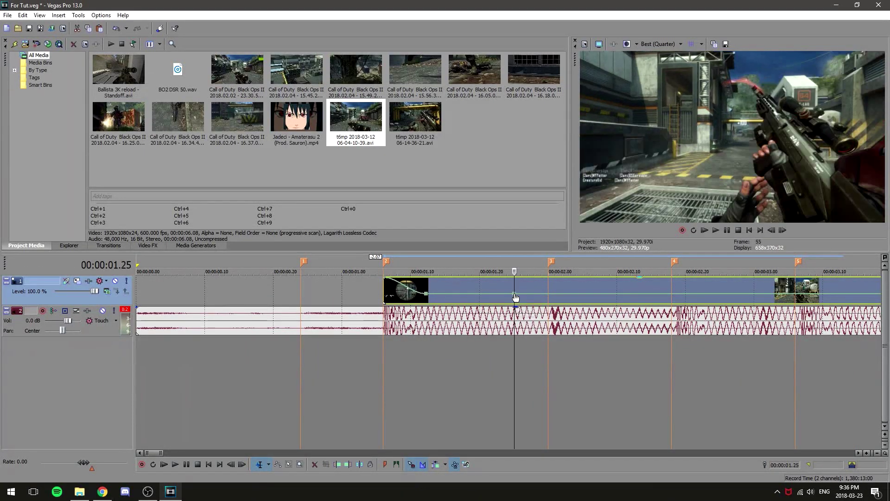
{"action": "double_click", "coordinate": [548, 294]}
{"action": "left_click_drag", "start_coordinate": [548, 294], "coordinate": [548, 277]}
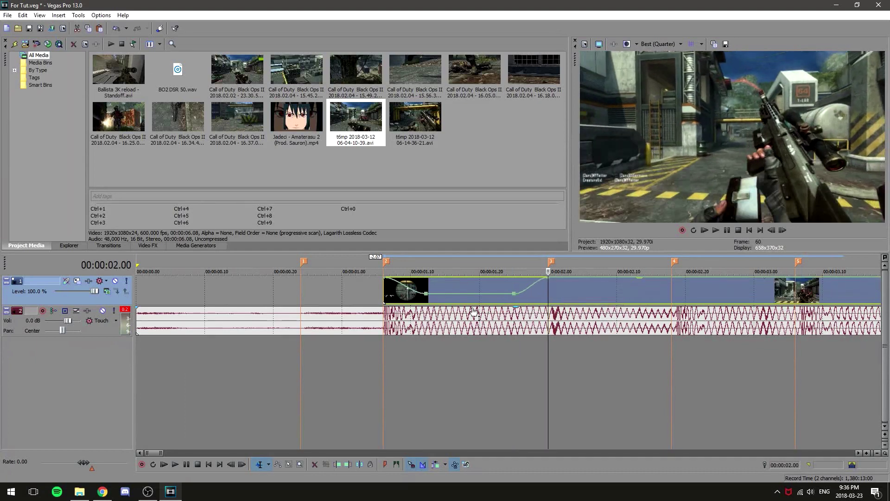
Step: Play the section from 00:00:01.06 to 00:00:02.00 to check the velocity ramp against the music
{"action": "left_click_drag", "start_coordinate": [384, 357], "coordinate": [549, 355]}
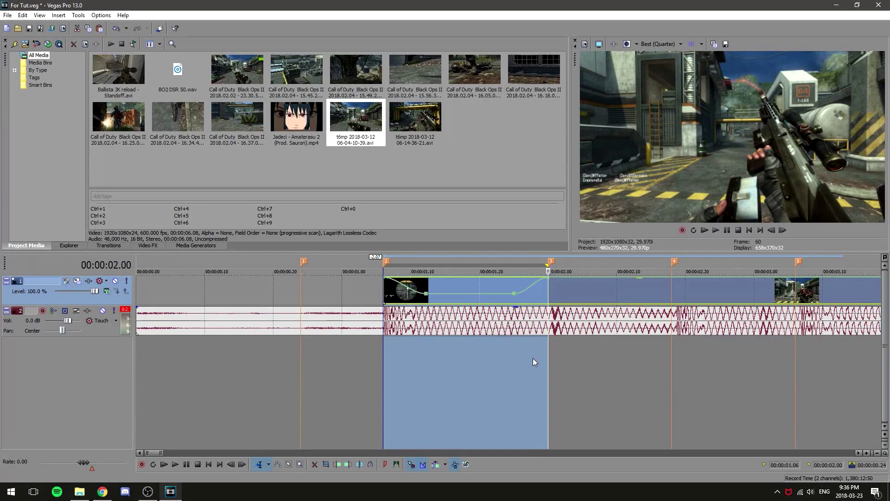
{"action": "key", "text": "ctrl+Left"}
{"action": "key", "text": "space"}
{"action": "double_click", "coordinate": [532, 357]}
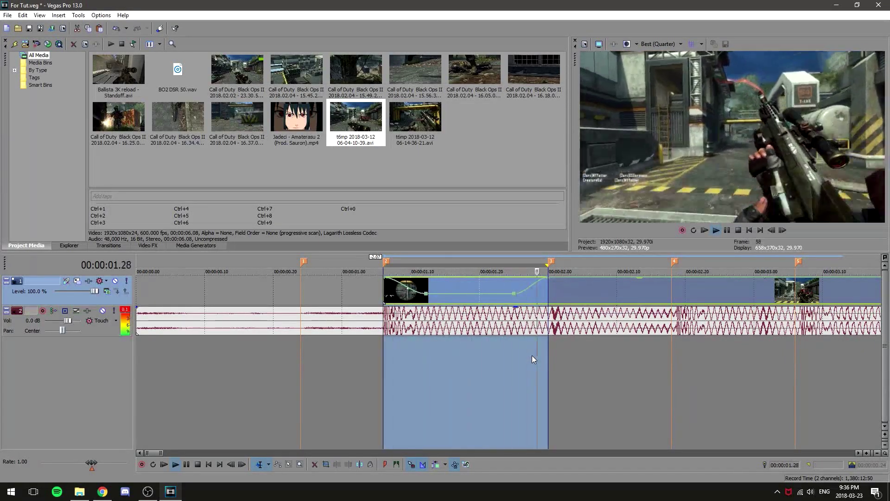
{"action": "key", "text": "space"}
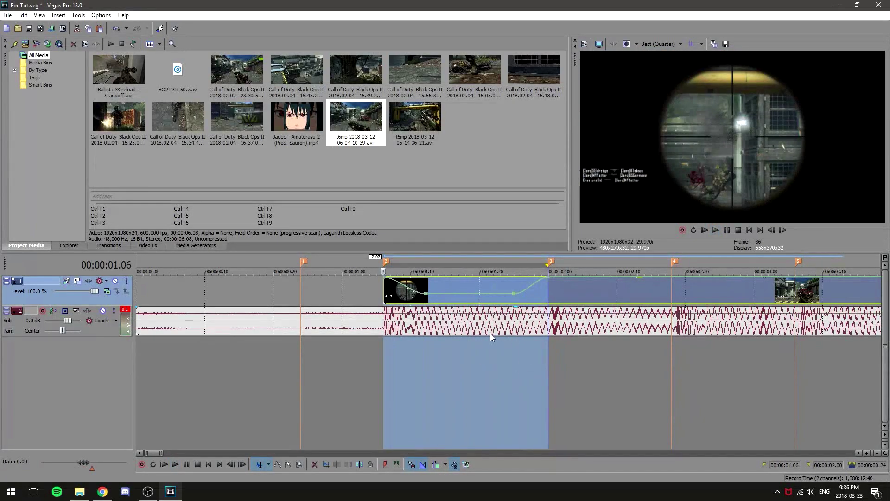
Step: Add velocity envelope points at 00:00:01.14 and 00:00:01.16, each set to a custom velocity below 50% for a gradual slowdown
{"action": "left_click", "coordinate": [438, 323]}
{"action": "scroll", "coordinate": [438, 323], "scroll_direction": "up", "scroll_amount": 2}
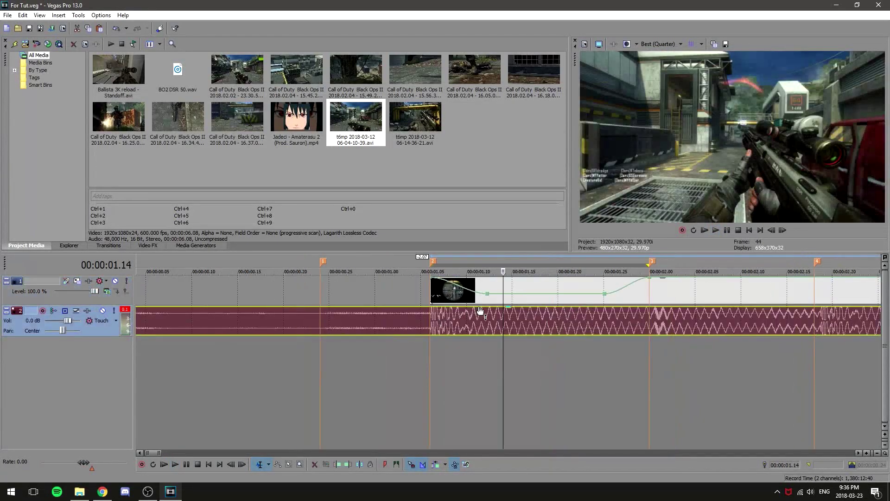
{"action": "right_click", "coordinate": [507, 298]}
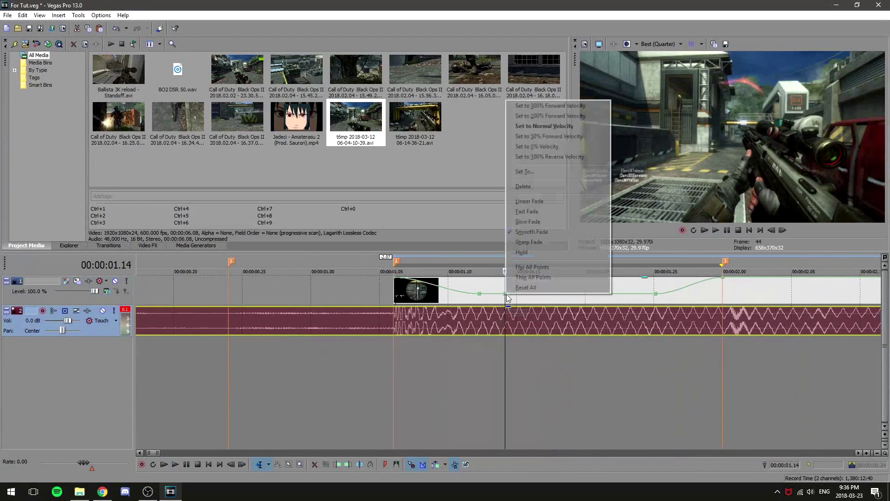
{"action": "left_click", "coordinate": [540, 172]}
{"action": "key", "text": "Return"}
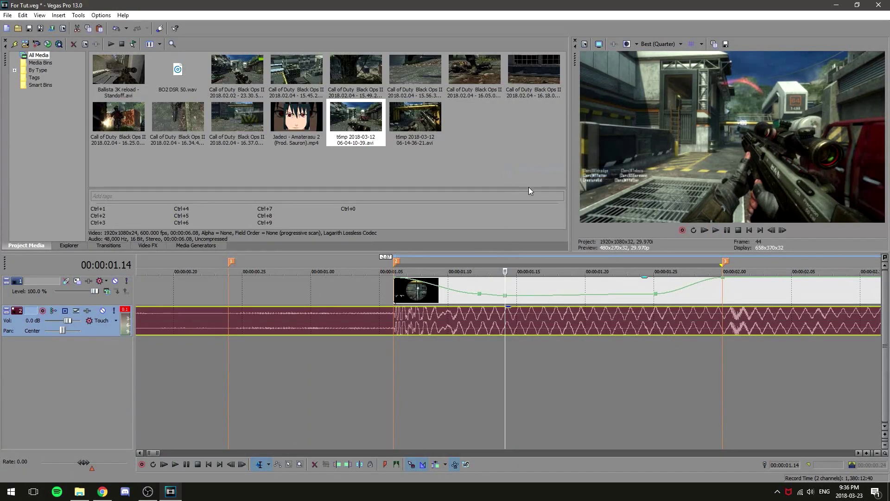
{"action": "right_click", "coordinate": [535, 300]}
{"action": "left_click", "coordinate": [569, 173]}
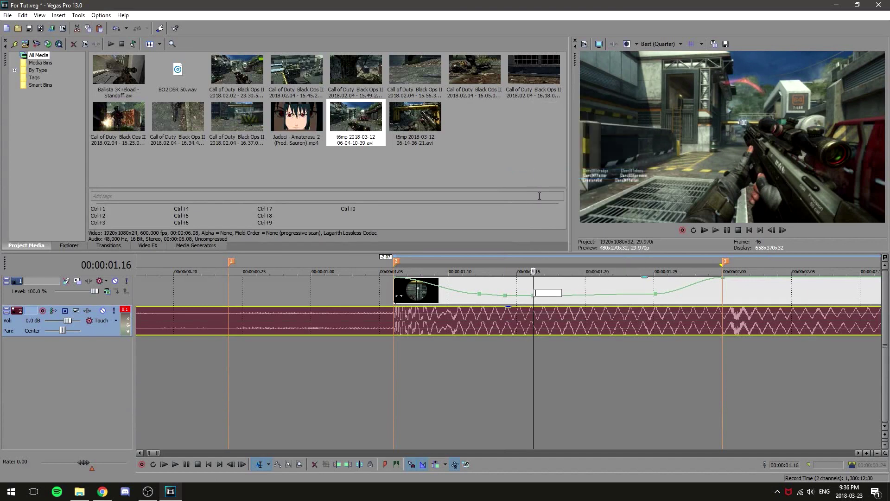
{"action": "key", "text": "Return"}
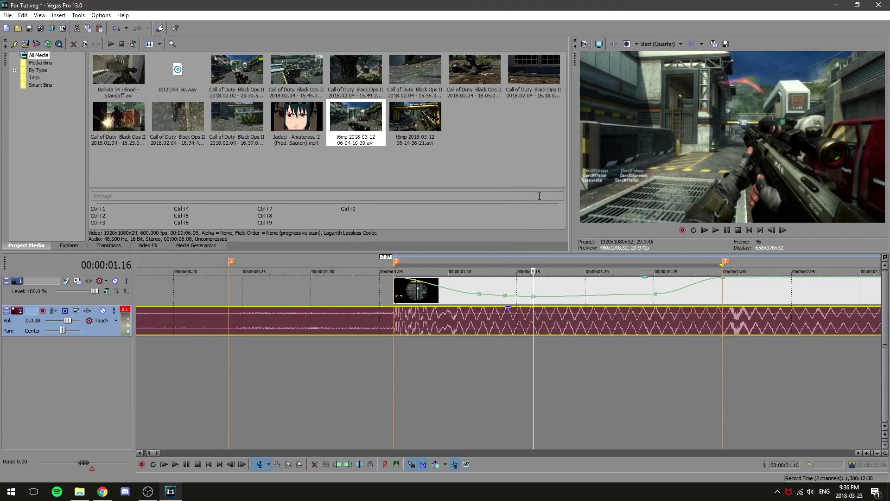
Step: Add further low-velocity envelope points at 00:00:01.23, 00:00:01.21 and 00:00:01.19 to smooth the bottom of the slow-motion dip
{"action": "right_click", "coordinate": [633, 301]}
{"action": "left_click", "coordinate": [683, 167]}
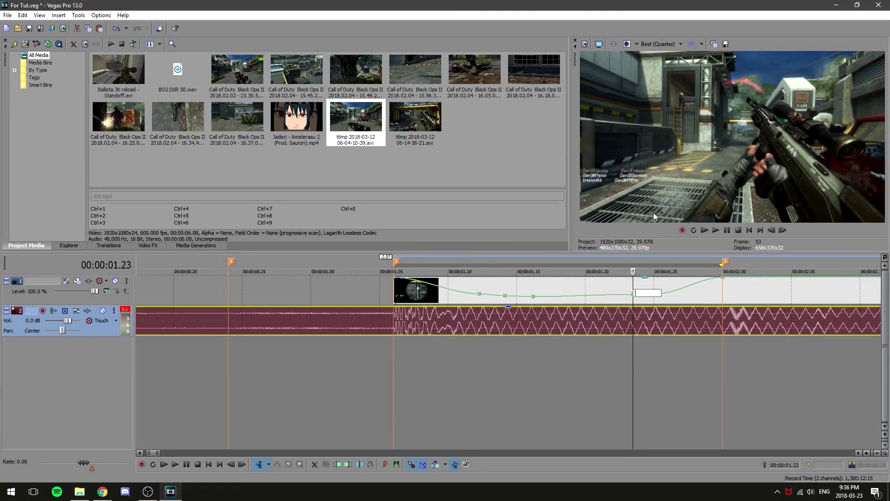
{"action": "key", "text": "Return"}
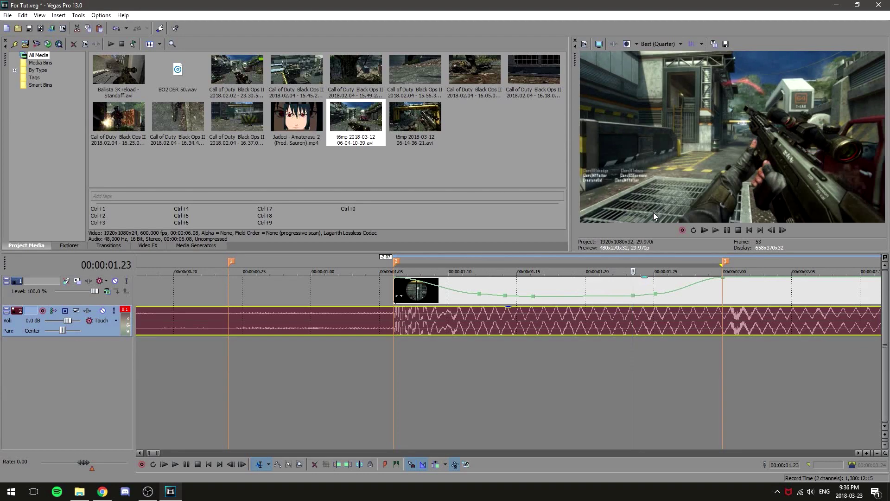
{"action": "right_click", "coordinate": [605, 301]}
{"action": "left_click", "coordinate": [625, 177]}
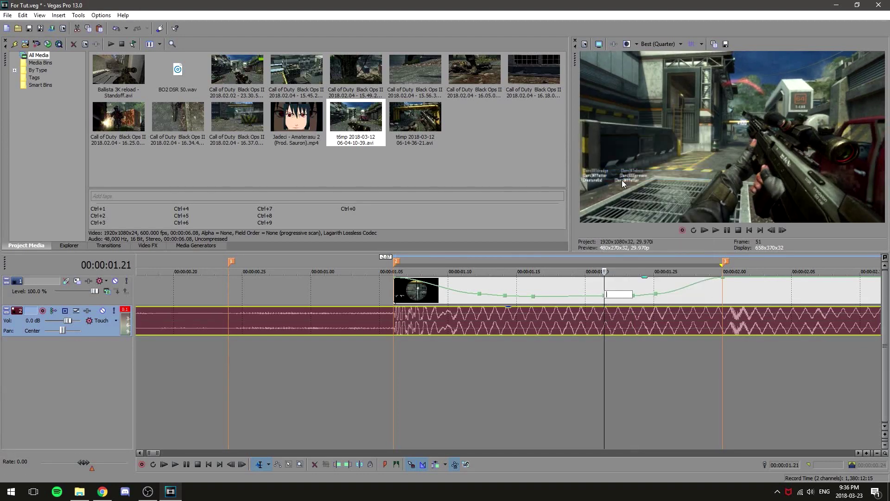
{"action": "key", "text": "Return"}
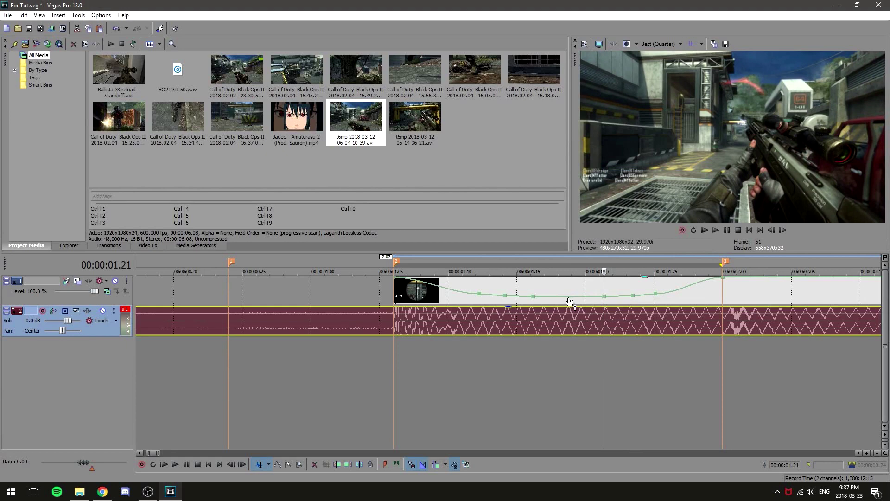
{"action": "right_click", "coordinate": [570, 301]}
{"action": "left_click", "coordinate": [605, 176]}
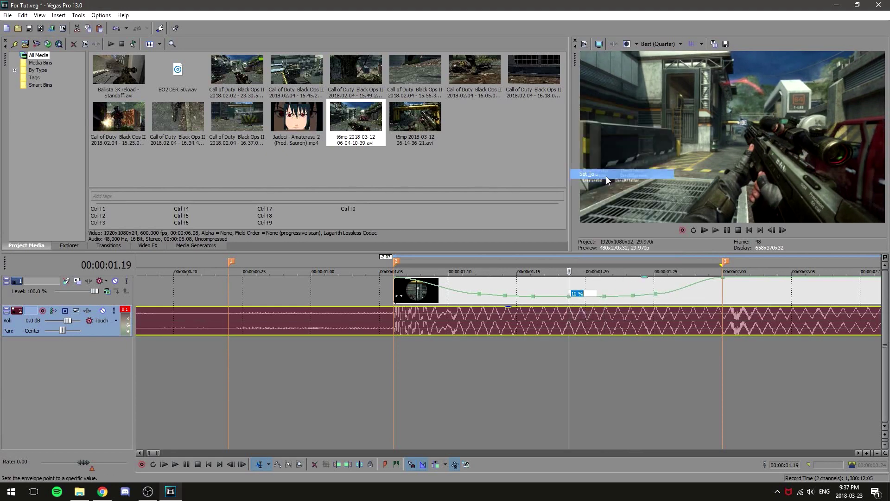
{"action": "key", "text": "Return"}
Step: Play the section from 00:00:01.06 to 00:00:02.00 again to check the smoothed velocity curve
{"action": "scroll", "coordinate": [483, 356], "scroll_direction": "down", "scroll_amount": 3}
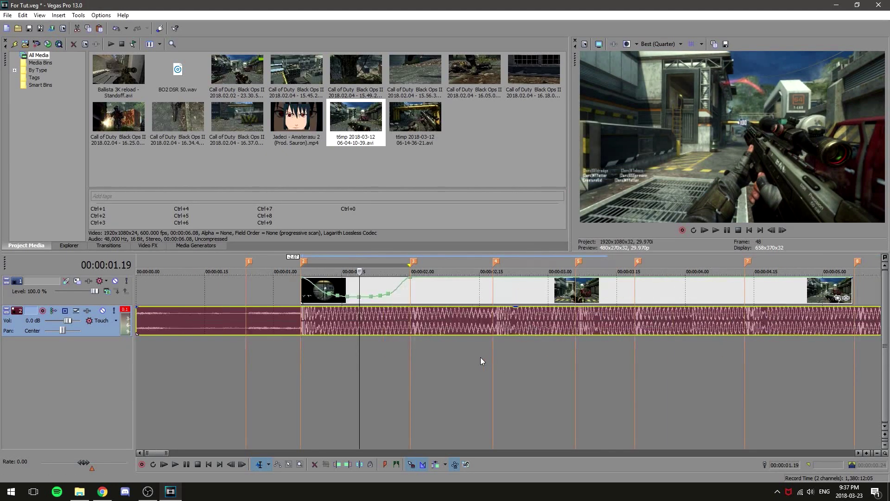
{"action": "key", "text": "space"}
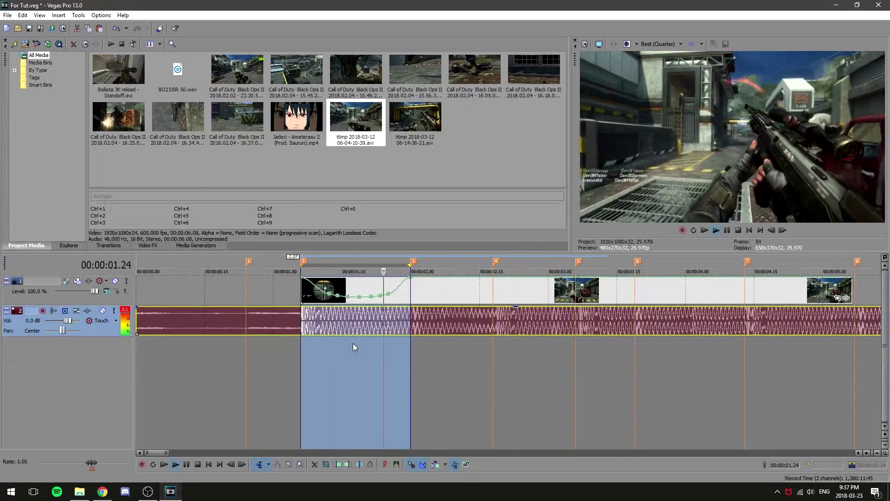
{"action": "key", "text": "space"}
{"action": "key", "text": "space"}
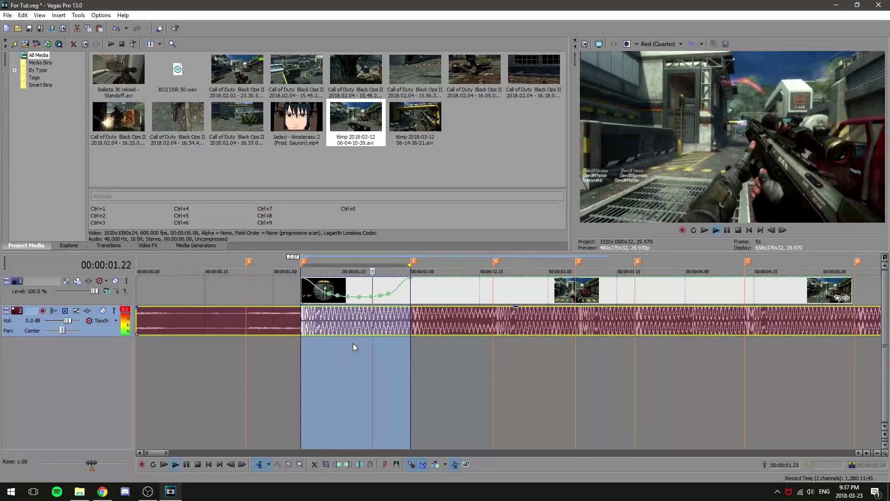
{"action": "key", "text": "space"}
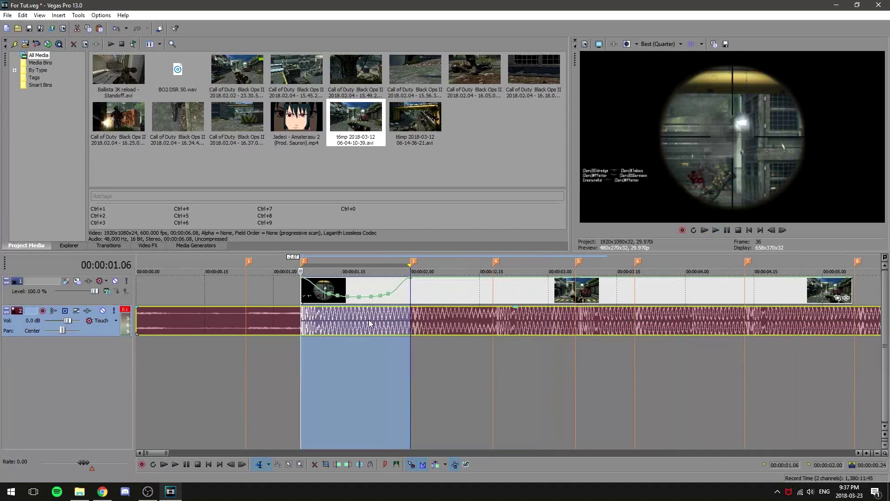
Step: Split the video clip at the third marker, 00:00:02.00, and reset all velocity points on the part after the split
{"action": "left_click", "coordinate": [357, 293]}
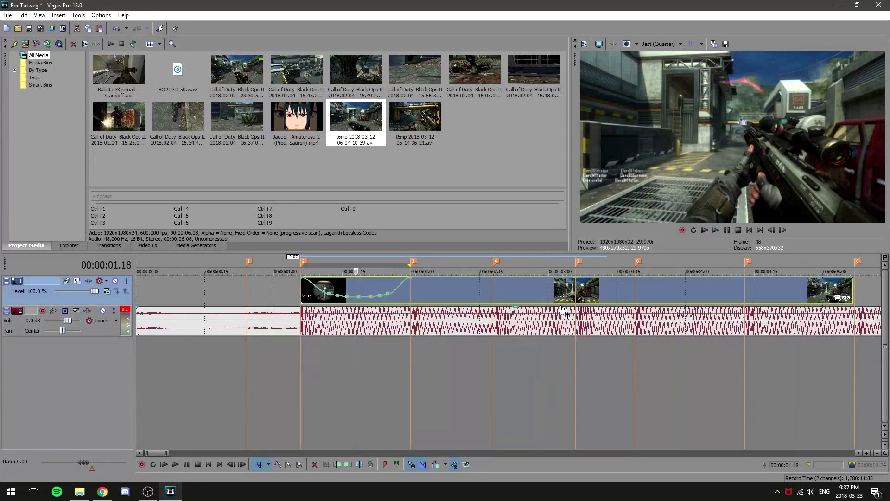
{"action": "left_click", "coordinate": [410, 349]}
{"action": "left_click", "coordinate": [783, 230]}
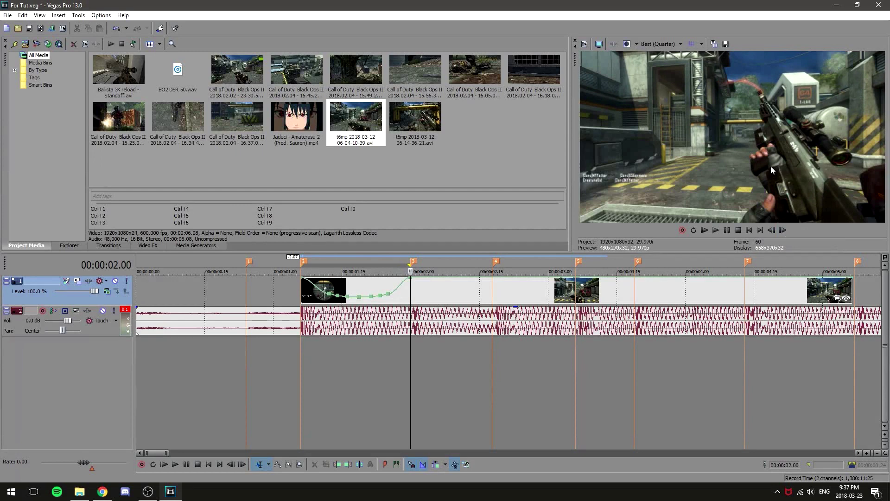
{"action": "left_click", "coordinate": [411, 290]}
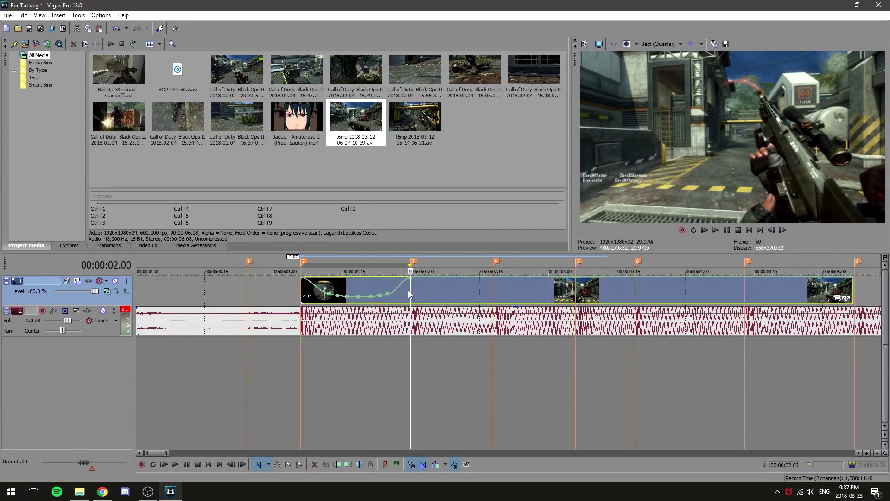
{"action": "key", "text": "s"}
{"action": "right_click", "coordinate": [421, 281]}
{"action": "left_click", "coordinate": [455, 377]}
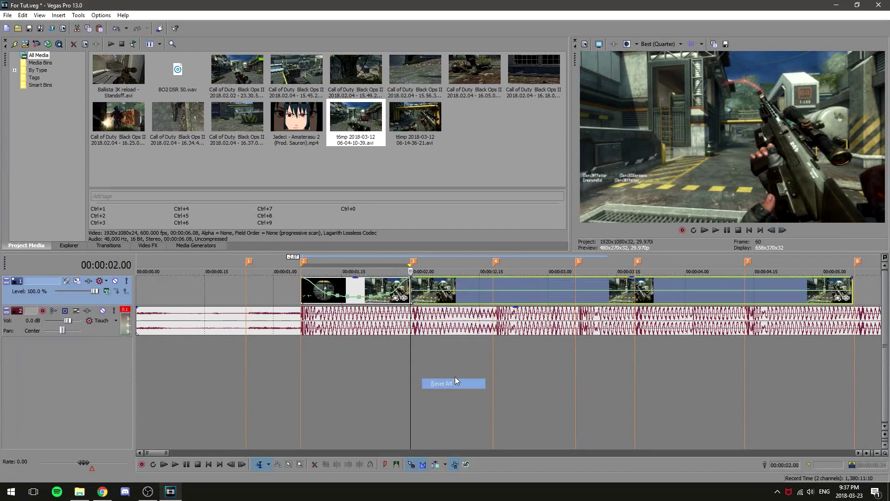
Step: Cut away the second clip's footage before 00:00:02.27 and move the remainder back to the third marker at 00:00:02.00
{"action": "left_click", "coordinate": [784, 231]}
{"action": "left_click", "coordinate": [783, 231]}
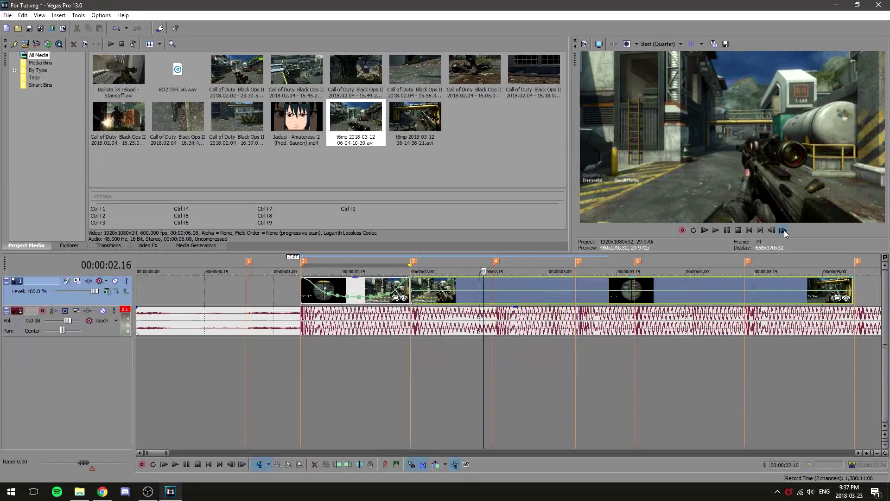
{"action": "left_click", "coordinate": [784, 231]}
{"action": "left_click", "coordinate": [784, 231]}
{"action": "left_click", "coordinate": [783, 230]}
{"action": "left_click", "coordinate": [783, 231]}
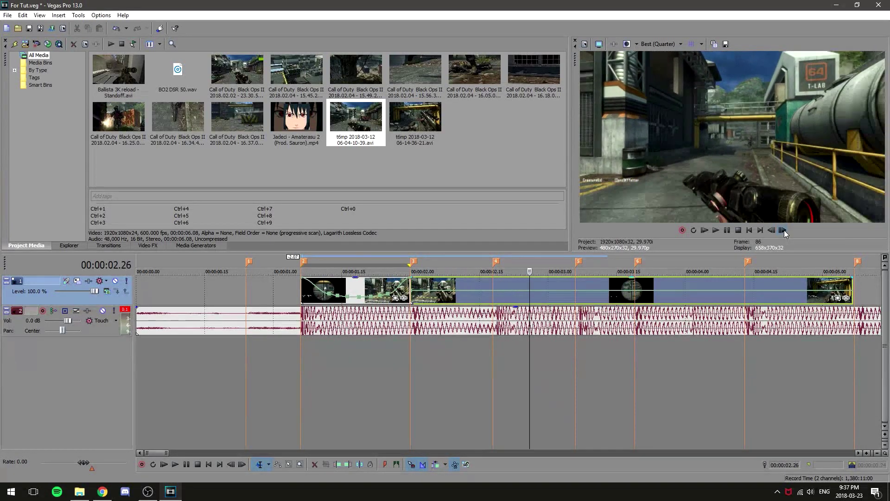
{"action": "left_click", "coordinate": [783, 231]}
{"action": "right_click", "coordinate": [532, 279]}
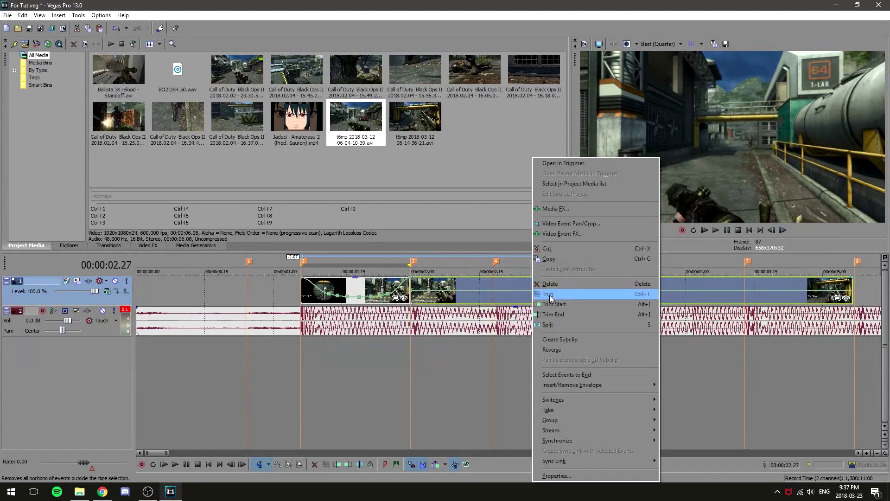
{"action": "left_click", "coordinate": [549, 294]}
{"action": "left_click_drag", "start_coordinate": [546, 288], "coordinate": [415, 291]}
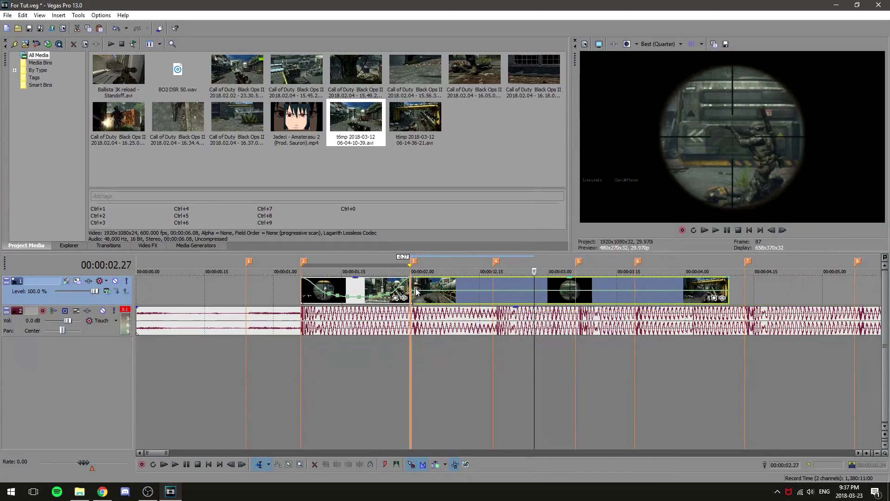
Step: Set the second clip's velocity to maximum at its start and at the fourth marker, with a 50% forward velocity point at 00:00:02.04
{"action": "left_click", "coordinate": [414, 291]}
{"action": "double_click", "coordinate": [429, 290]}
{"action": "scroll", "coordinate": [509, 298], "scroll_direction": "up", "scroll_amount": 1}
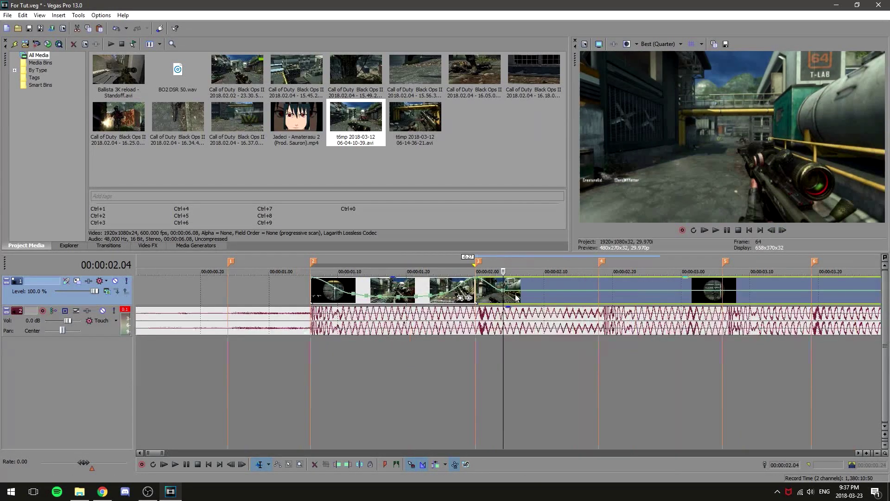
{"action": "right_click", "coordinate": [505, 292]}
{"action": "left_click", "coordinate": [543, 134]}
{"action": "left_click", "coordinate": [598, 286]}
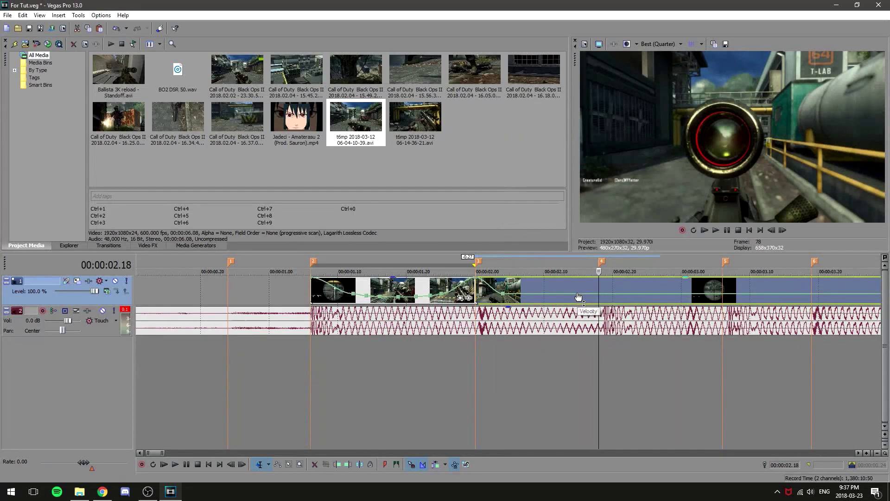
{"action": "left_click", "coordinate": [503, 297]}
Step: Add a 25% velocity point at about 00:00:02.05 and an even slower point at 00:00:02.07 on the second clip
{"action": "scroll", "coordinate": [503, 299], "scroll_direction": "up", "scroll_amount": 3}
{"action": "right_click", "coordinate": [505, 297]}
{"action": "left_click", "coordinate": [537, 171]}
{"action": "type", "text": "25"}
{"action": "key", "text": "Return"}
{"action": "right_click", "coordinate": [553, 298]}
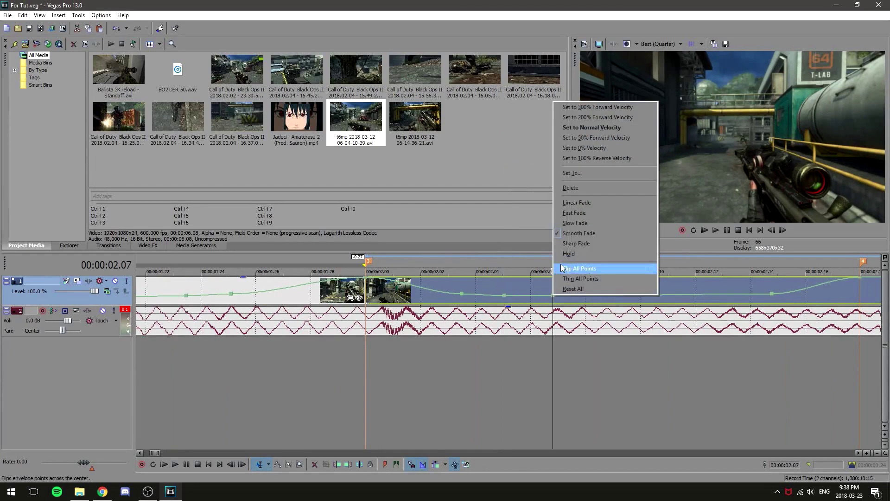
{"action": "left_click", "coordinate": [572, 179]}
{"action": "type", "text": "1"}
{"action": "key", "text": "Return"}
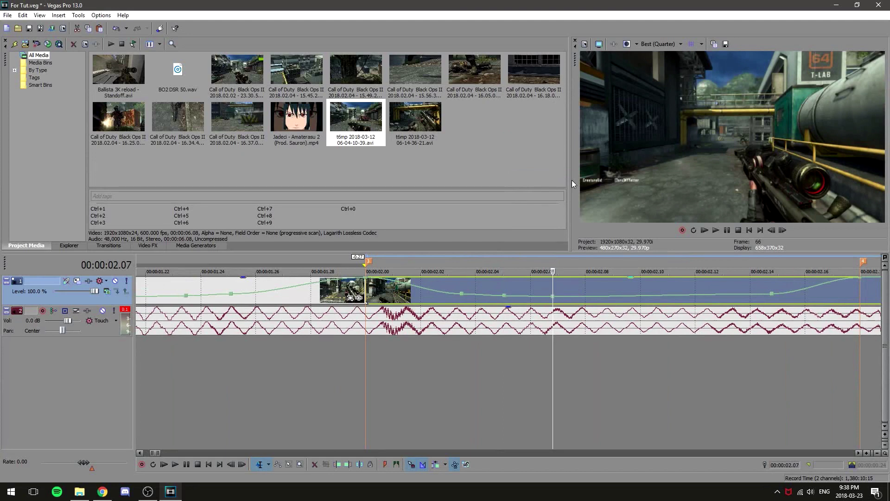
Step: Add velocity points to the second clip at 00:00:02.13 with 20%, at 00:00:02.12 with a slower value, and at 00:00:02.09 with 5%
{"action": "scroll", "coordinate": [635, 390], "scroll_direction": "down", "scroll_amount": 1}
{"action": "right_click", "coordinate": [625, 296]}
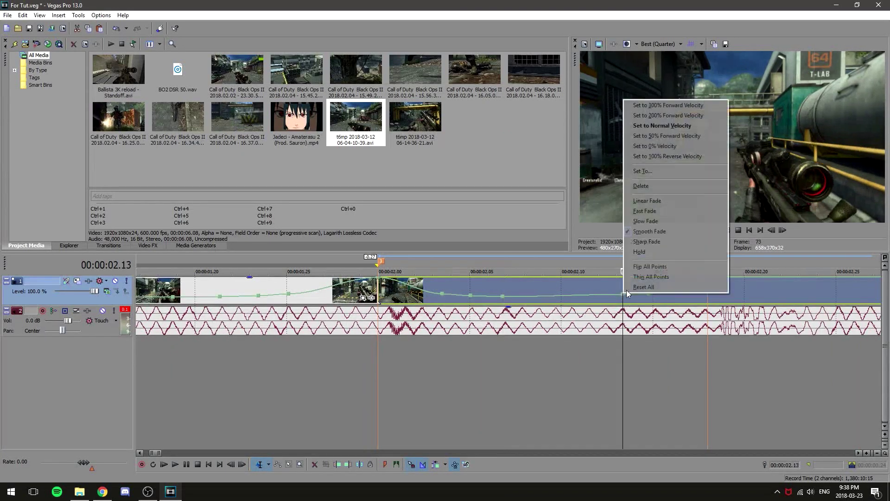
{"action": "left_click", "coordinate": [659, 171]}
{"action": "type", "text": "20"}
{"action": "key", "text": "Return"}
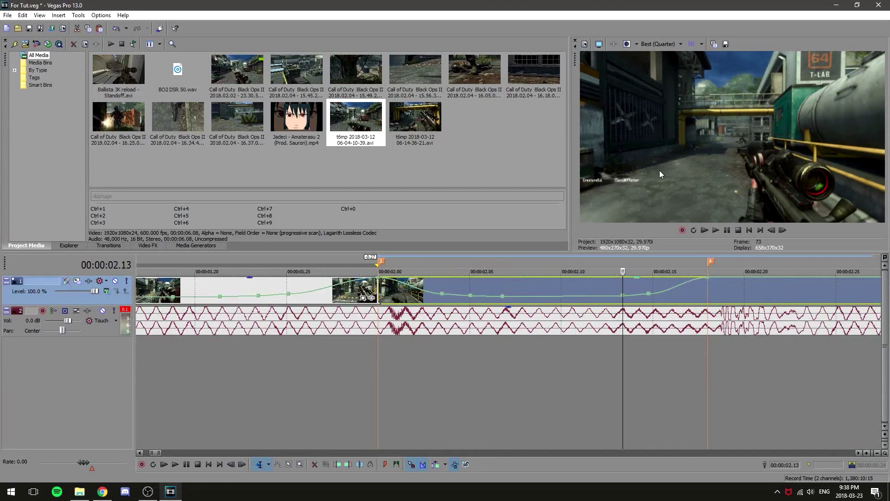
{"action": "right_click", "coordinate": [590, 299]}
{"action": "left_click", "coordinate": [613, 172]}
{"action": "key", "text": "Return"}
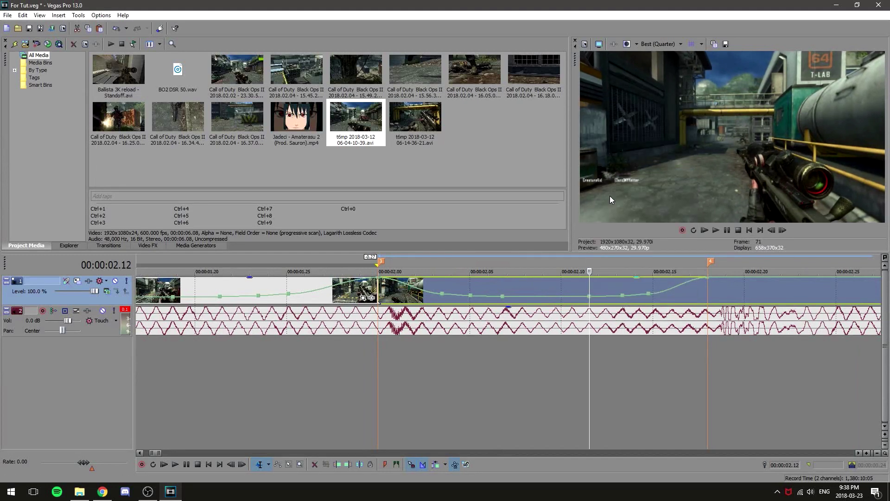
{"action": "right_click", "coordinate": [549, 300]}
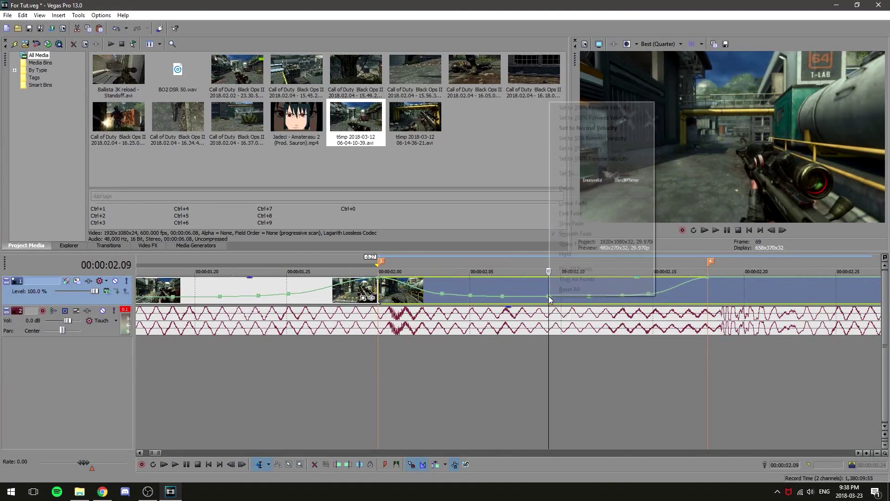
{"action": "left_click", "coordinate": [581, 177]}
{"action": "type", "text": "5"}
{"action": "key", "text": "Return"}
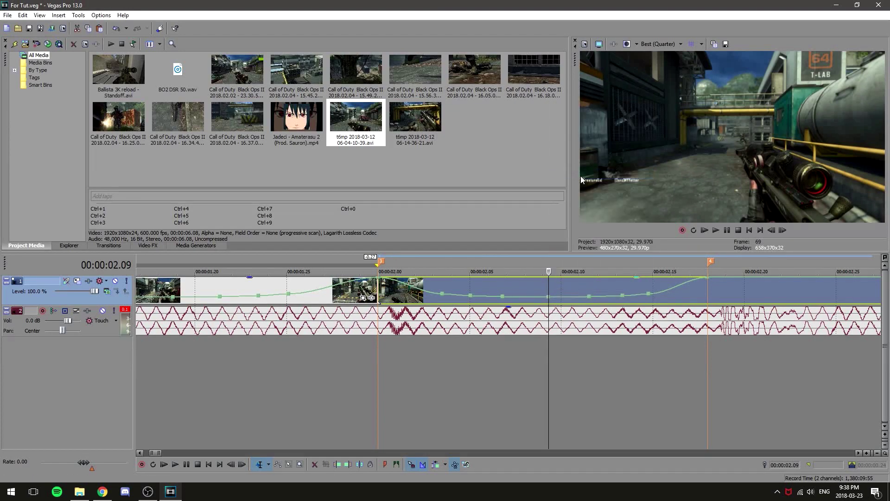
Step: Play both velocity-shaped clips from 00:00:01.06 to the fourth marker to check them against the music
{"action": "scroll", "coordinate": [503, 347], "scroll_direction": "down", "scroll_amount": 5}
{"action": "left_click", "coordinate": [401, 355], "text": "shift"}
{"action": "key", "text": "space"}
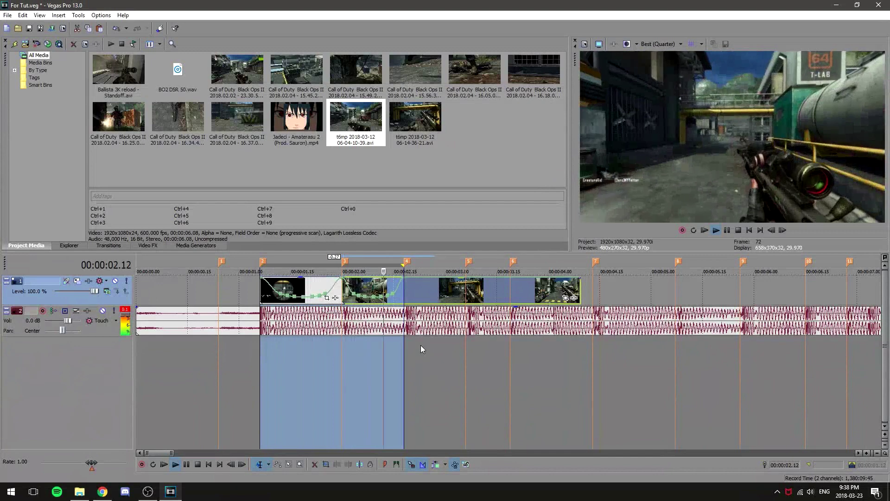
Step: Split the video clip at the fourth marker, 00:00:02.18, and reset all velocity points on the part after the split
{"action": "left_click", "coordinate": [405, 288]}
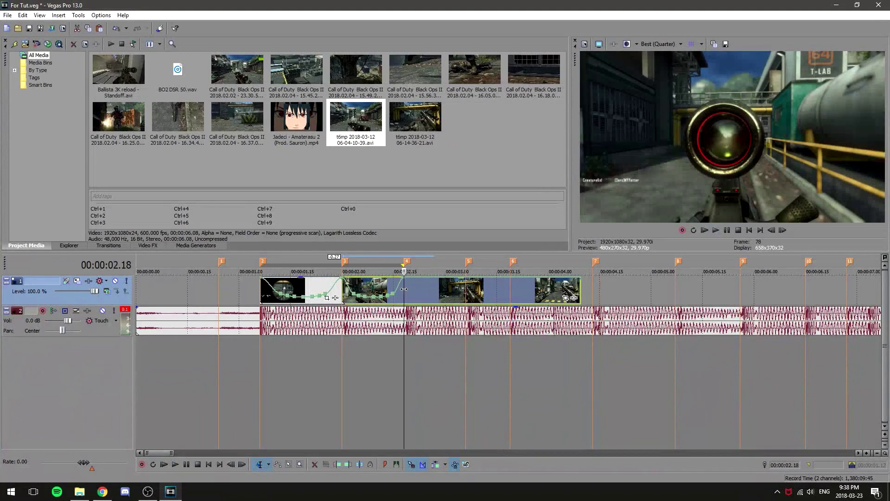
{"action": "right_click", "coordinate": [422, 279]}
{"action": "left_click", "coordinate": [444, 377]}
Step: Trim the start of the clip after the fourth marker to the kill frame at 00:00:03.21
{"action": "left_click", "coordinate": [784, 230]}
{"action": "left_click", "coordinate": [783, 230]}
{"action": "left_click", "coordinate": [783, 230]}
{"action": "left_click", "coordinate": [785, 230]}
{"action": "left_click", "coordinate": [786, 230]}
{"action": "left_click", "coordinate": [786, 230]}
{"action": "left_click", "coordinate": [786, 230]}
{"action": "left_click", "coordinate": [783, 230]}
{"action": "left_click", "coordinate": [783, 230]}
{"action": "left_click", "coordinate": [783, 230]}
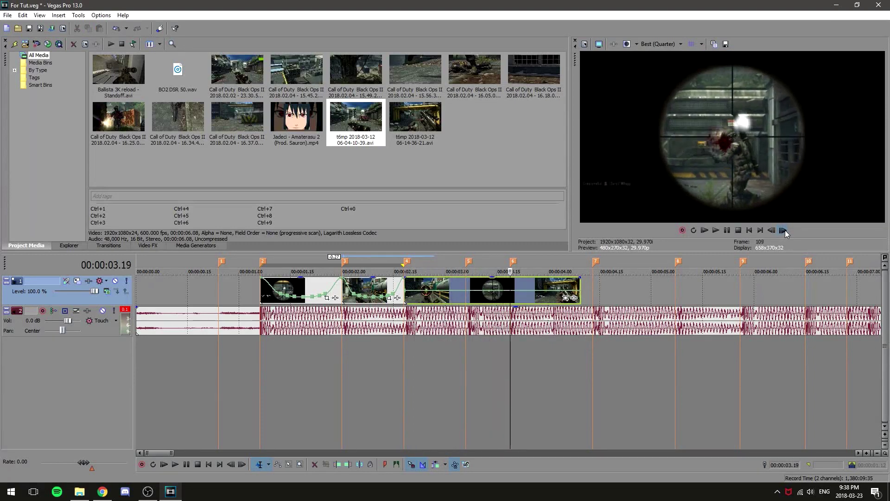
{"action": "left_click", "coordinate": [784, 229]}
{"action": "left_click", "coordinate": [783, 230]}
{"action": "left_click", "coordinate": [784, 230]}
{"action": "left_click", "coordinate": [772, 229]}
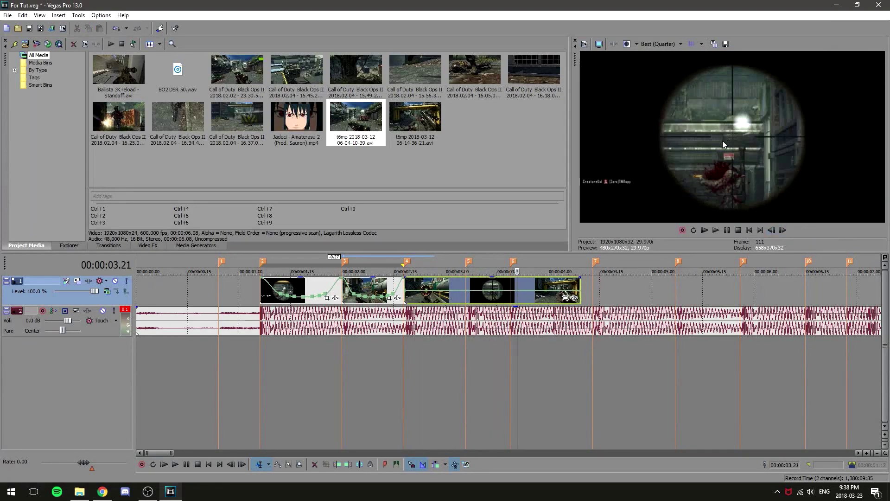
{"action": "right_click", "coordinate": [518, 282]}
{"action": "left_click", "coordinate": [542, 308]}
Step: Move the trimmed third clip back to the fourth marker and end it at the fifth marker
{"action": "mouse_move", "coordinate": [530, 286]}
{"action": "left_mouse_down"}
{"action": "mouse_move", "coordinate": [417, 293]}
{"action": "mouse_move", "coordinate": [465, 283]}
{"action": "left_mouse_up"}
{"action": "left_click", "coordinate": [404, 285]}
{"action": "scroll", "coordinate": [483, 325], "scroll_direction": "up", "scroll_amount": 2}
{"action": "scroll", "coordinate": [484, 325], "scroll_direction": "down", "scroll_amount": 2}
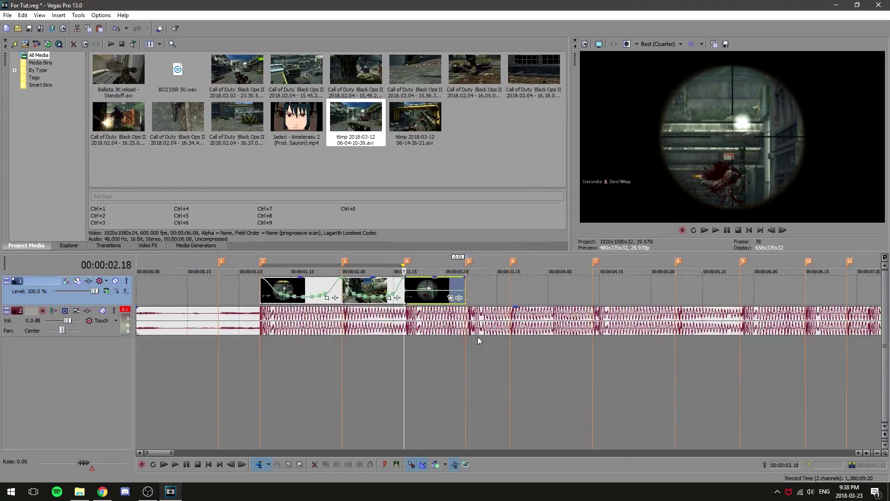
Step: Speed up the third clip's start and its end to 300%, with 50% velocity points at 00:00:02.22 and 00:00:03.02
{"action": "scroll", "coordinate": [477, 337], "scroll_direction": "up", "scroll_amount": 2}
{"action": "left_click", "coordinate": [530, 292]}
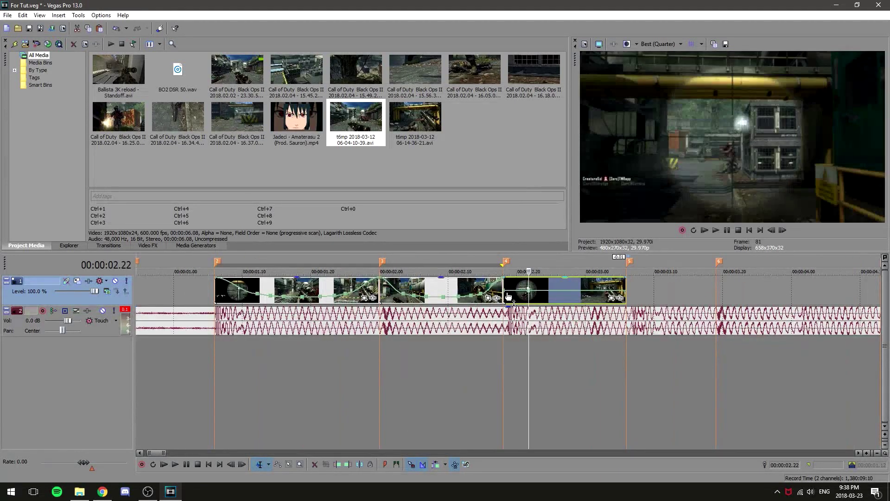
{"action": "scroll", "coordinate": [508, 294], "scroll_direction": "up", "scroll_amount": 1}
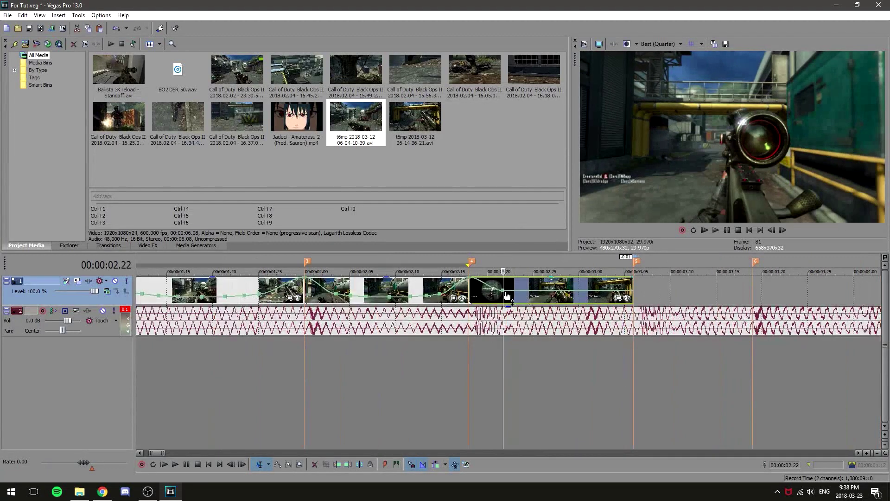
{"action": "right_click", "coordinate": [512, 294]}
{"action": "left_click", "coordinate": [552, 132]}
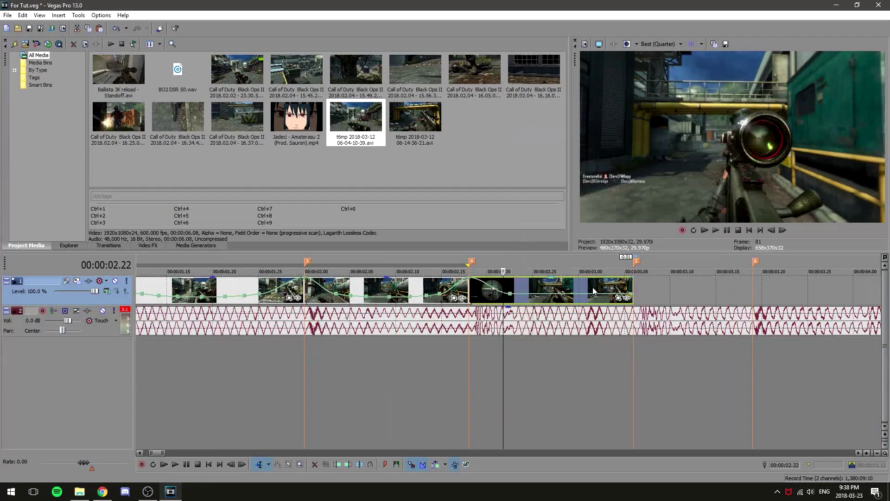
{"action": "left_click", "coordinate": [599, 298]}
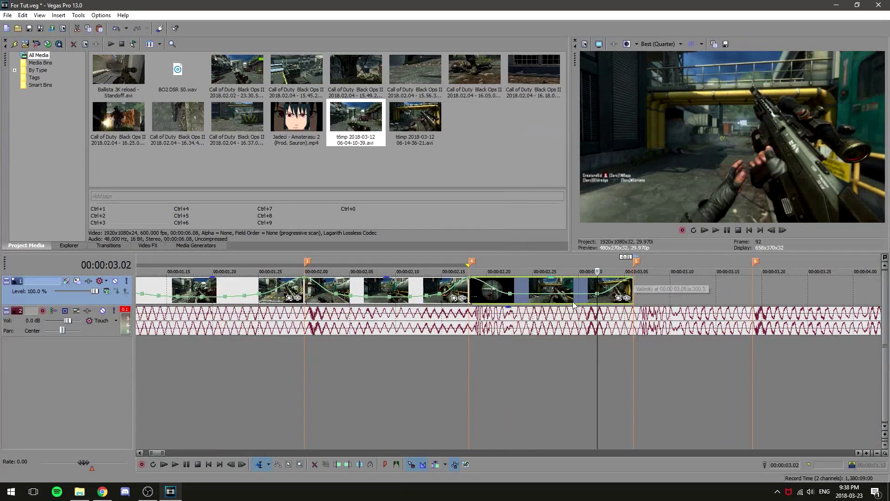
Step: Add progressively slower velocity points to the third clip at 00:00:02.24 and 00:00:02.26
{"action": "right_click", "coordinate": [523, 297]}
{"action": "left_click", "coordinate": [545, 171]}
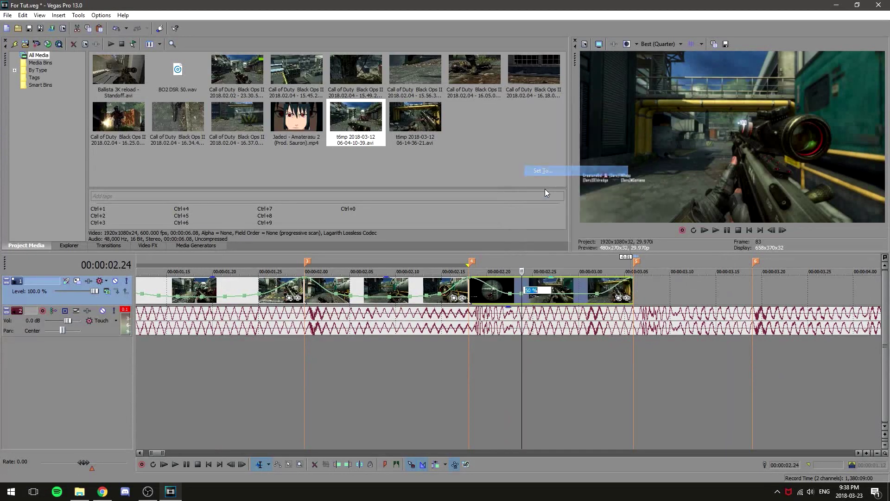
{"action": "key", "text": "Return"}
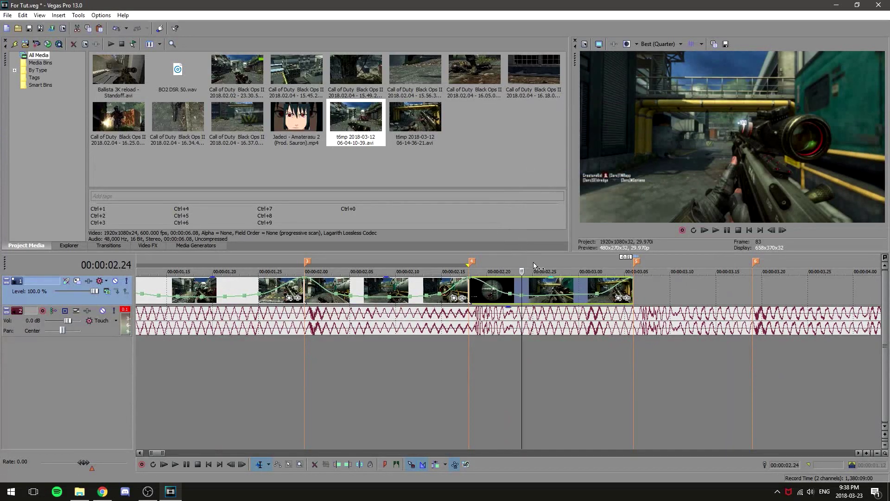
{"action": "scroll", "coordinate": [531, 290], "scroll_direction": "up", "scroll_amount": 2}
{"action": "right_click", "coordinate": [528, 295]}
{"action": "left_click", "coordinate": [559, 174]}
{"action": "key", "text": "Return"}
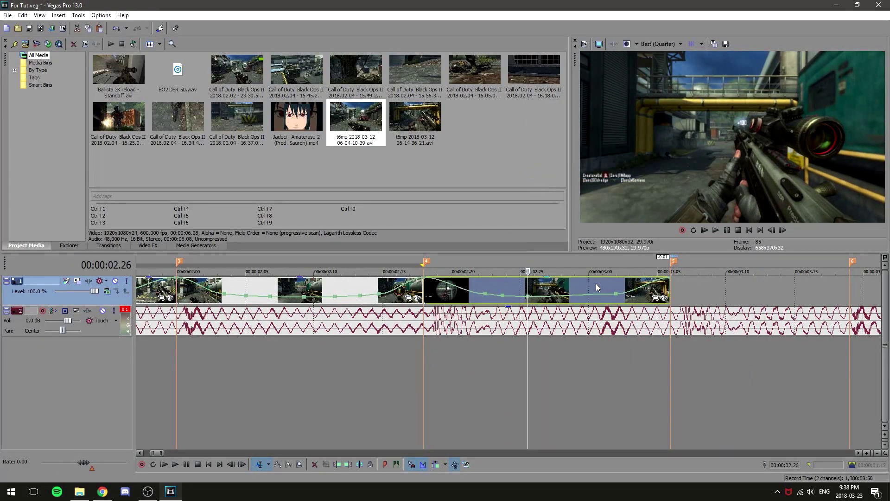
Step: Add slow velocity points to the third clip at 00:00:03.01, 00:00:02.29 and 00:00:02.27
{"action": "right_click", "coordinate": [600, 298]}
{"action": "left_click", "coordinate": [619, 174]}
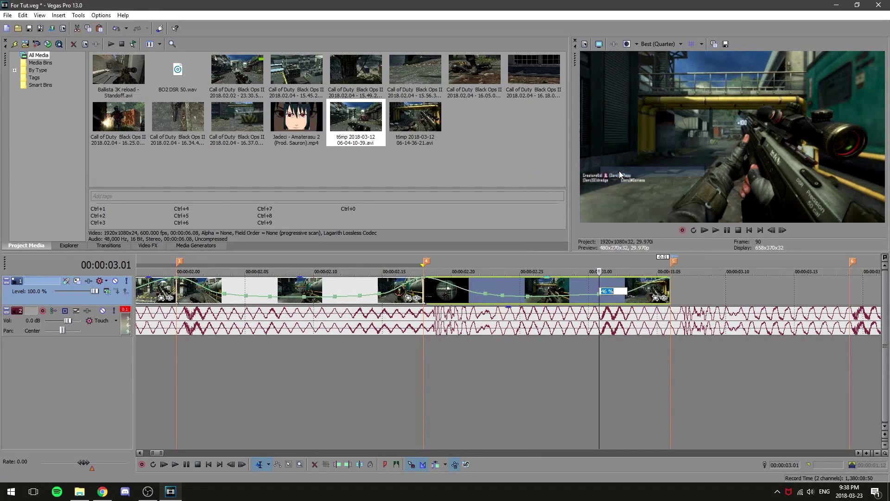
{"action": "key", "text": "Return"}
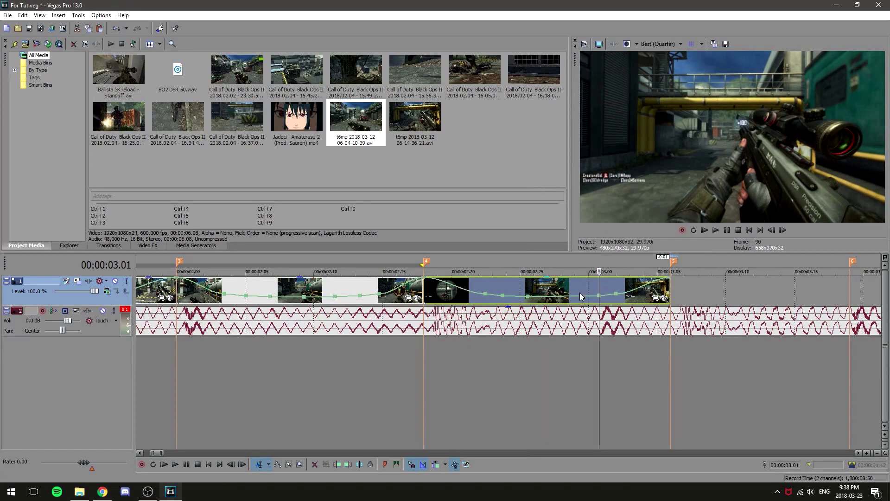
{"action": "right_click", "coordinate": [581, 301]}
{"action": "left_click", "coordinate": [609, 174]}
{"action": "type", "text": "1"}
{"action": "key", "text": "Return"}
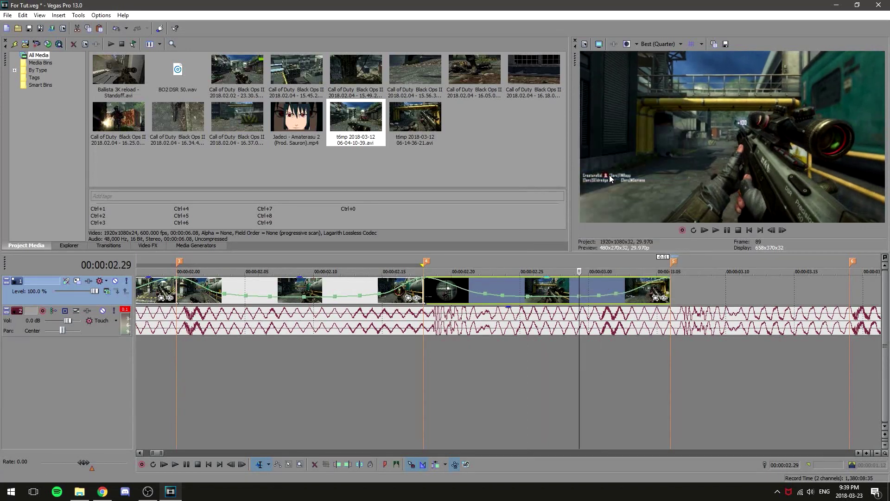
{"action": "right_click", "coordinate": [553, 302]}
{"action": "left_click", "coordinate": [586, 178]}
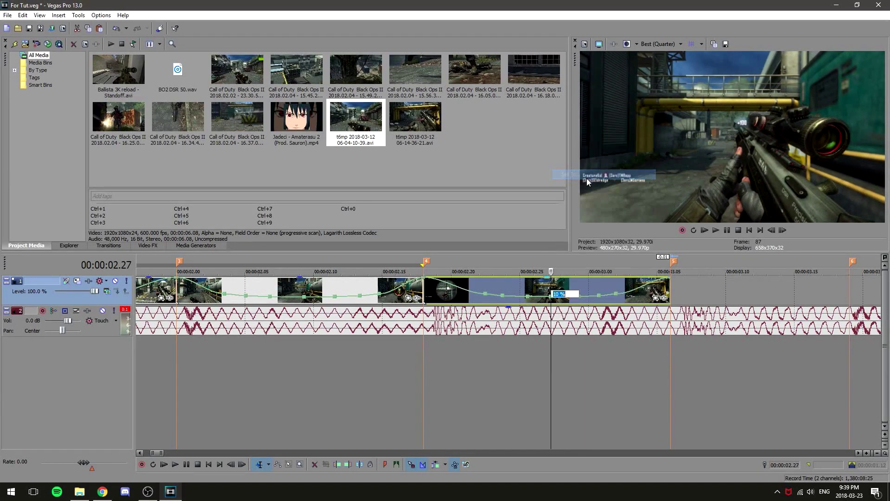
{"action": "key", "text": "Return"}
Step: Play the three velocity-shaped clips from the second to the fifth marker to check them against the music
{"action": "scroll", "coordinate": [503, 410], "scroll_direction": "down", "scroll_amount": 4}
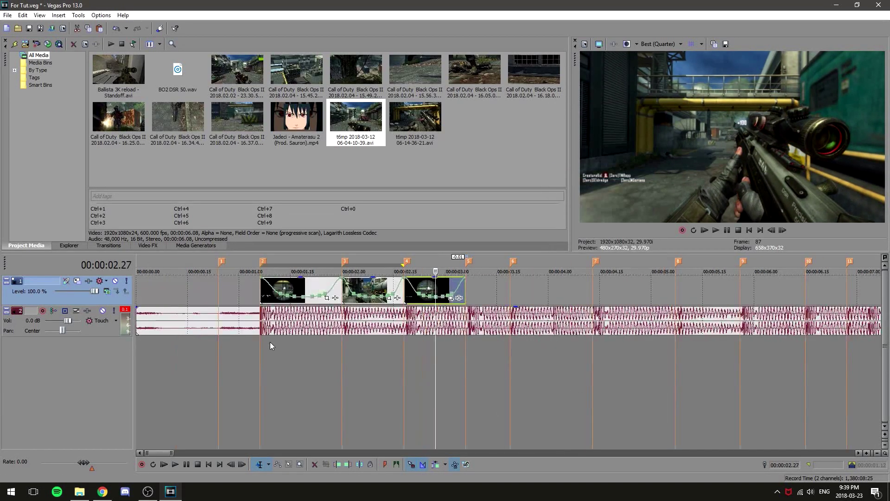
{"action": "left_click_drag", "start_coordinate": [260, 358], "coordinate": [463, 354]}
{"action": "key", "text": "space"}
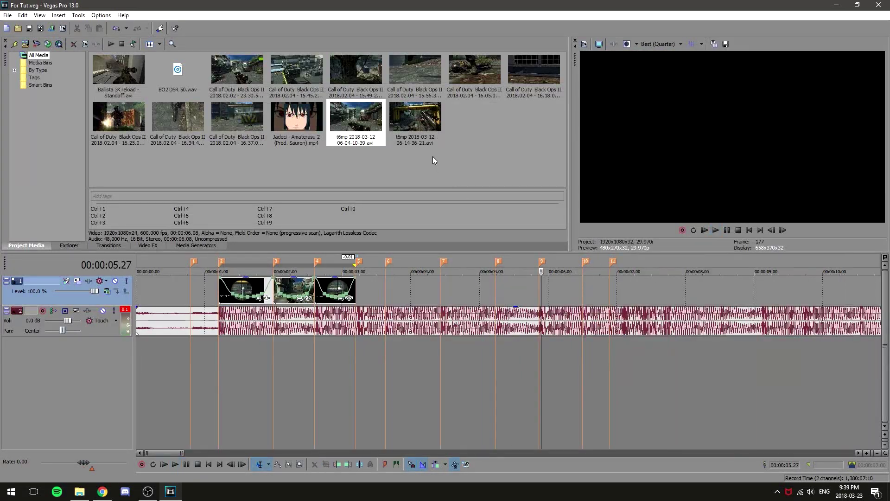
{"action": "left_click", "coordinate": [432, 157]}
{"action": "left_click", "coordinate": [439, 289]}
{"action": "left_click_drag", "start_coordinate": [415, 122], "coordinate": [440, 291]}
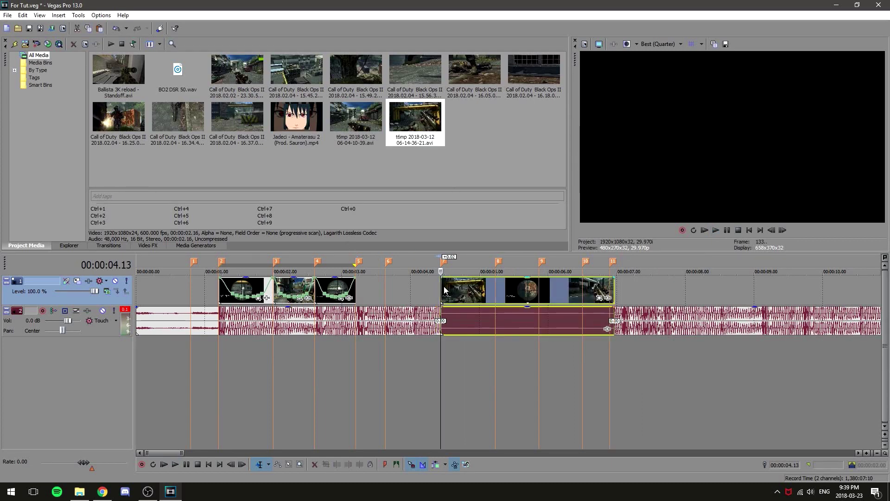
Step: Disable resampling on the new video clip and delete its audio
{"action": "right_click", "coordinate": [444, 291]}
{"action": "left_click", "coordinate": [478, 476]}
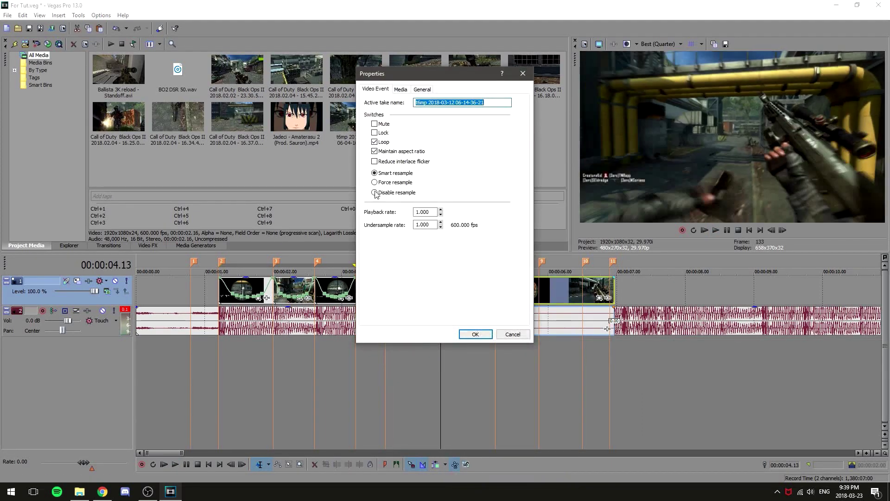
{"action": "left_click", "coordinate": [473, 333]}
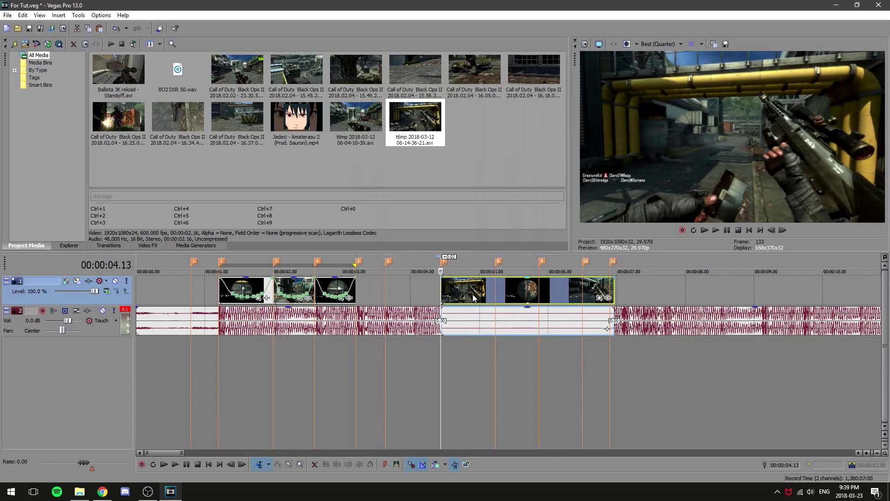
{"action": "left_click", "coordinate": [472, 320]}
{"action": "right_click", "coordinate": [465, 323]}
{"action": "left_click", "coordinate": [484, 135]}
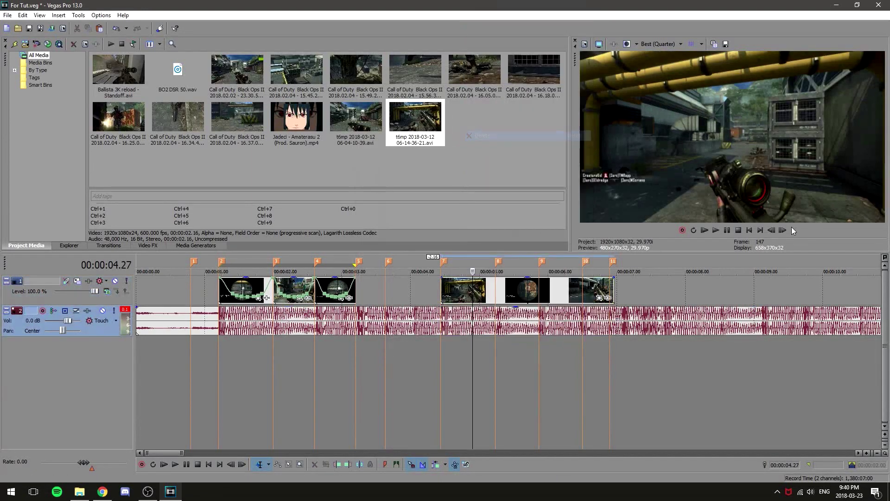
Step: Trim the new clip's start to 00:00:05.05 and move the clip back to the seventh marker
{"action": "left_click", "coordinate": [783, 230]}
{"action": "left_click", "coordinate": [783, 230]}
{"action": "left_click", "coordinate": [783, 230]}
{"action": "left_click", "coordinate": [783, 230]}
{"action": "left_click", "coordinate": [783, 230]}
{"action": "left_click", "coordinate": [783, 230]}
{"action": "left_click", "coordinate": [783, 230]}
{"action": "left_click", "coordinate": [782, 230]}
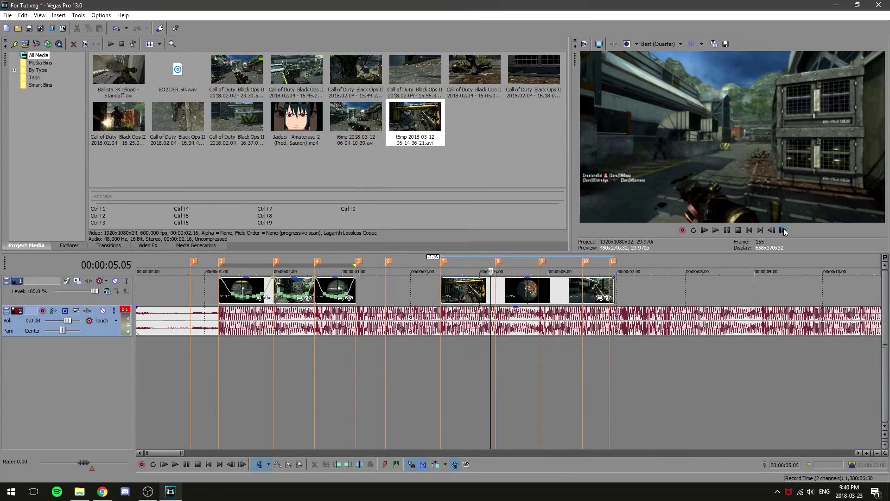
{"action": "right_click", "coordinate": [490, 293]}
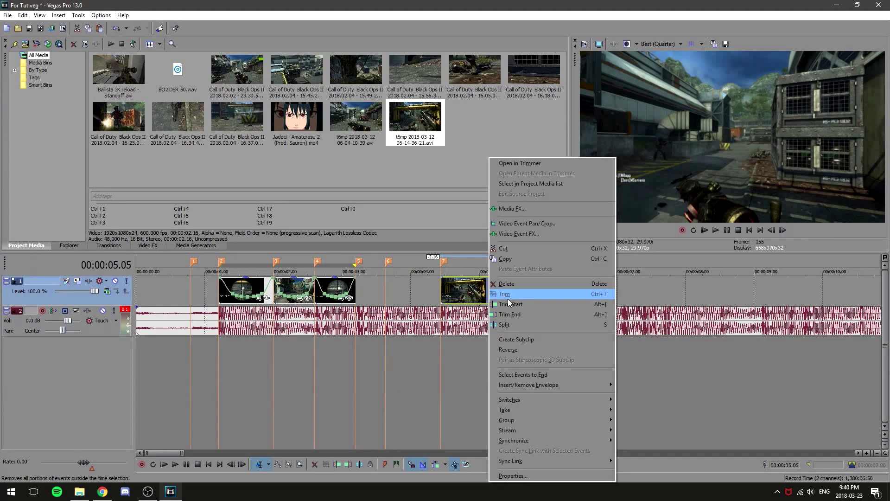
{"action": "left_click", "coordinate": [509, 302]}
{"action": "left_click_drag", "start_coordinate": [517, 285], "coordinate": [466, 293]}
Step: Insert a velocity envelope on the new clip, speeding up its start and slowing it to 50% at 00:00:04.18
{"action": "right_click", "coordinate": [450, 292]}
{"action": "mouse_move", "coordinate": [512, 385]}
{"action": "left_click", "coordinate": [591, 389]}
{"action": "scroll", "coordinate": [545, 297], "scroll_direction": "up", "scroll_amount": 4}
{"action": "left_click", "coordinate": [543, 294]}
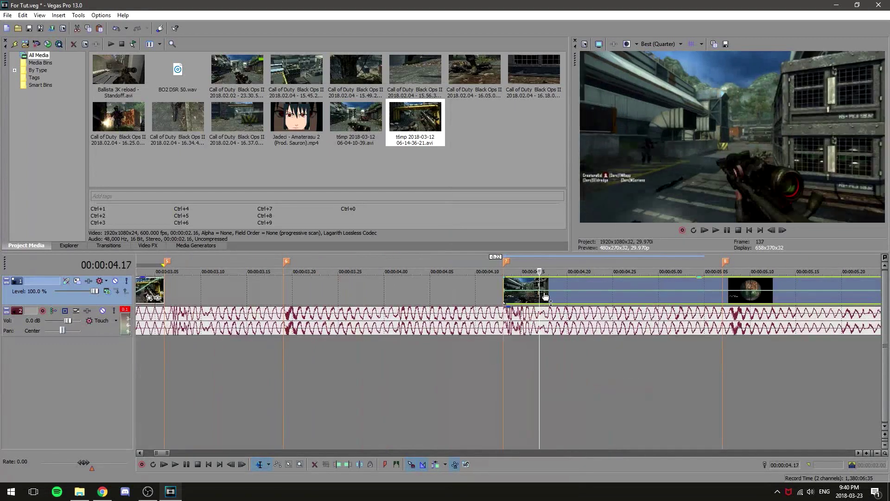
{"action": "left_click", "coordinate": [545, 296]}
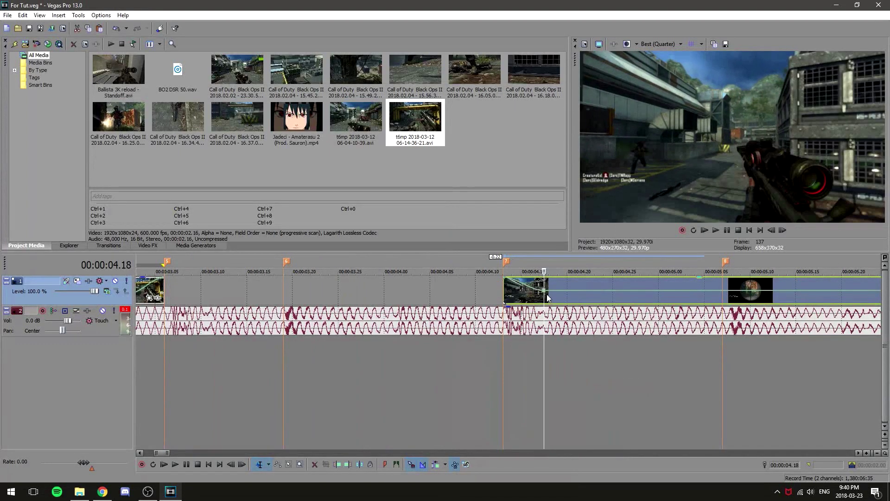
{"action": "right_click", "coordinate": [547, 294]}
{"action": "left_click", "coordinate": [598, 132]}
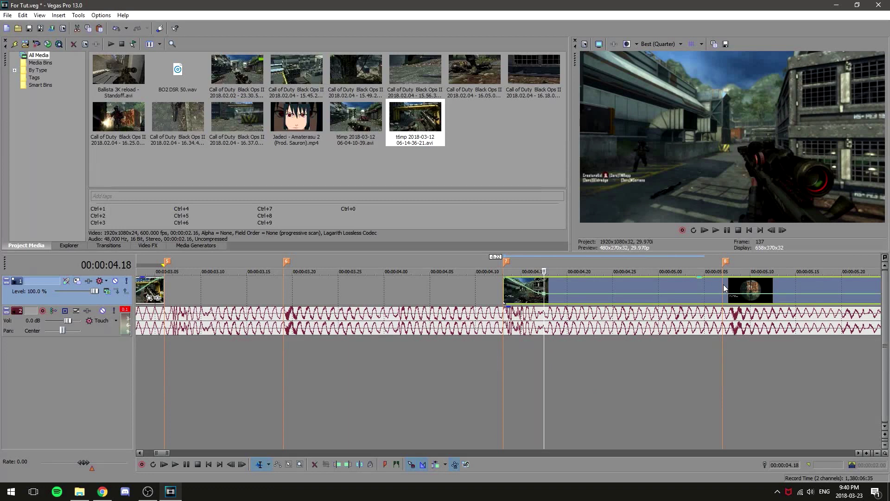
Step: Add a slow velocity point at about 00:00:05.04 and raise the velocity at the eighth marker, 00:00:05.07
{"action": "left_click", "coordinate": [724, 285]}
{"action": "double_click", "coordinate": [689, 294]}
{"action": "double_click", "coordinate": [722, 293]}
{"action": "left_click_drag", "start_coordinate": [723, 293], "coordinate": [723, 280]}
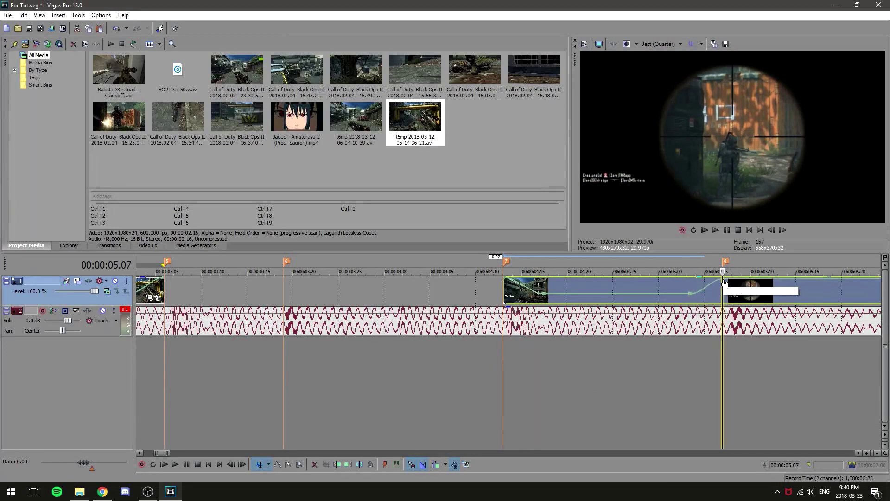
Step: Add slower velocity points from 00:00:04.19 onward to deepen the clip's slow section before the eighth marker
{"action": "double_click", "coordinate": [560, 293]}
{"action": "right_click", "coordinate": [560, 293]}
{"action": "left_click", "coordinate": [594, 177]}
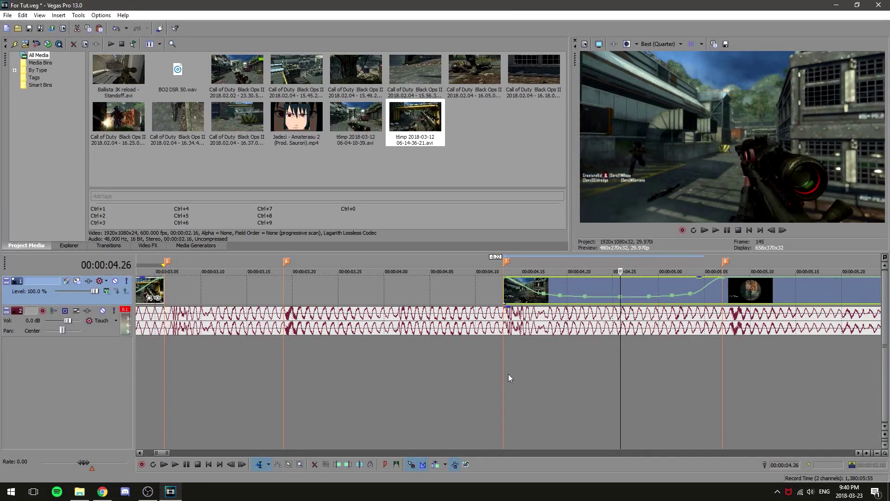
Step: Play the clip between the seventh and eighth markers, and shift it about one frame earlier
{"action": "left_click_drag", "start_coordinate": [506, 374], "coordinate": [722, 373]}
{"action": "key", "text": "space"}
{"action": "key", "text": "space"}
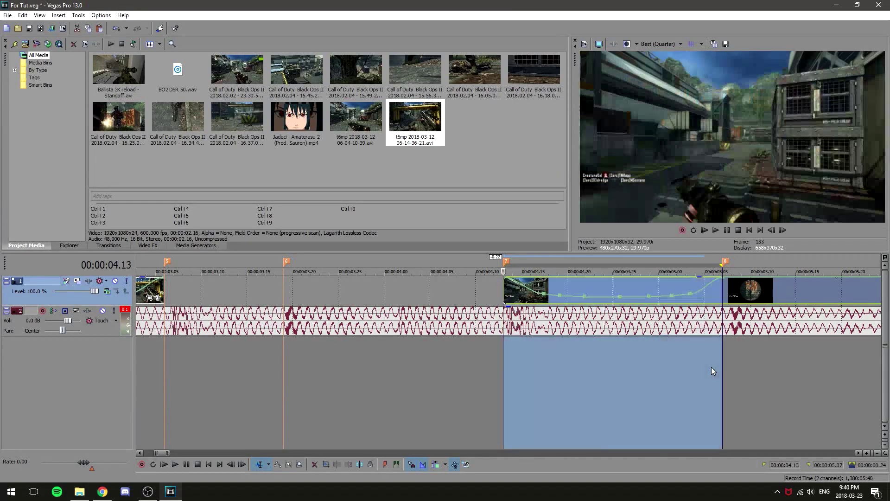
{"action": "key", "text": "space"}
{"action": "mouse_move", "coordinate": [504, 292]}
{"action": "left_mouse_down"}
{"action": "mouse_move", "coordinate": [482, 295]}
{"action": "mouse_move", "coordinate": [505, 296]}
{"action": "left_mouse_up"}
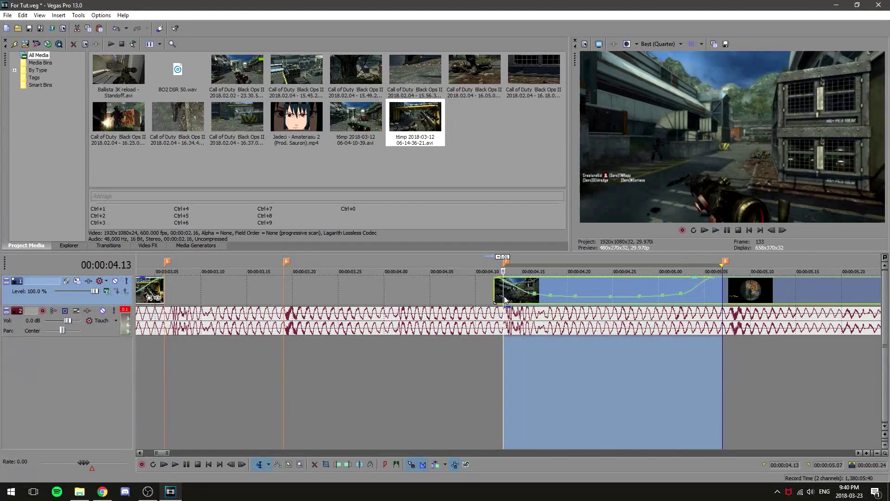
Step: Split the clip at the eighth marker, 00:00:05.07, and reset all velocity points on the part after the split
{"action": "left_click", "coordinate": [721, 288]}
{"action": "scroll", "coordinate": [669, 288], "scroll_direction": "down", "scroll_amount": 2}
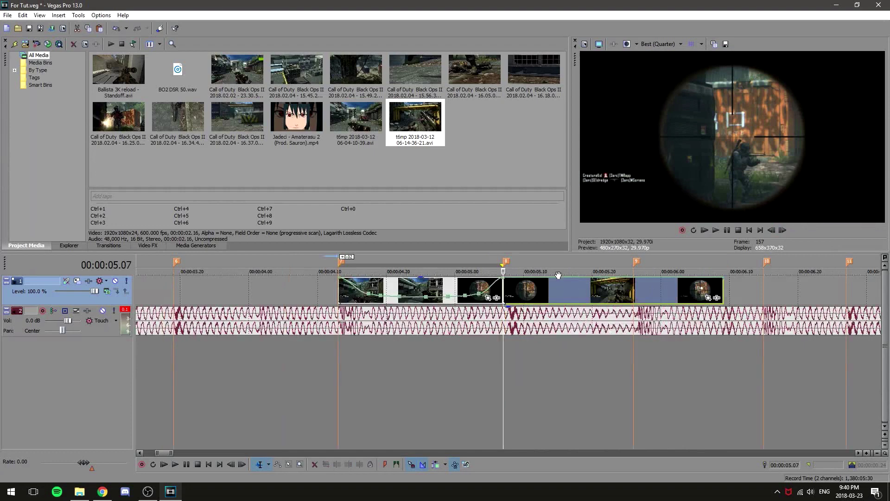
{"action": "right_click", "coordinate": [561, 282]}
{"action": "left_click", "coordinate": [596, 386]}
Step: Trim the second part's start to 00:00:06.00 and fit the part between the eighth and ninth markers
{"action": "left_click", "coordinate": [782, 230]}
{"action": "left_click", "coordinate": [783, 230]}
{"action": "left_click", "coordinate": [783, 230]}
{"action": "left_click", "coordinate": [782, 231]}
{"action": "left_click", "coordinate": [782, 231]}
{"action": "left_click", "coordinate": [783, 230]}
{"action": "left_click", "coordinate": [771, 231]}
{"action": "right_click", "coordinate": [664, 285]}
{"action": "left_click_drag", "start_coordinate": [673, 286], "coordinate": [633, 293]}
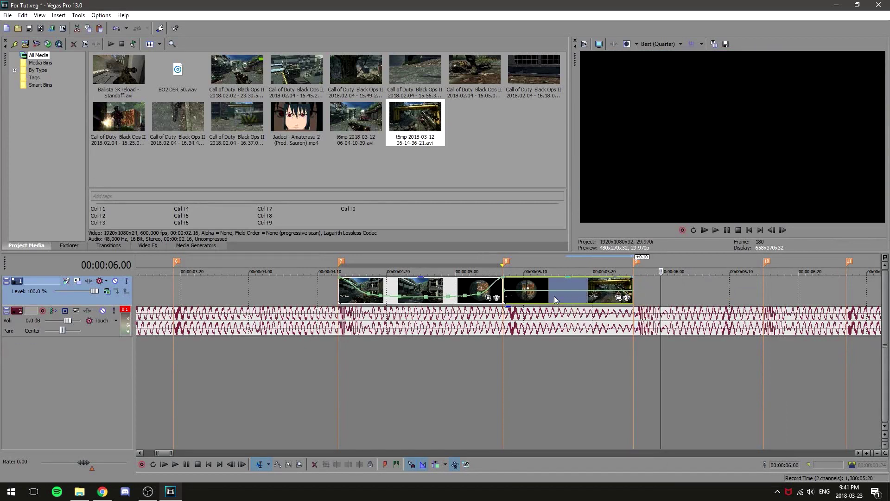
Step: Set the clip's velocity to 300% at the eighth marker, 50% at 00:00:05.11, and speed it up from 00:00:05.22 to its end
{"action": "left_click", "coordinate": [504, 284]}
{"action": "left_click", "coordinate": [527, 290]}
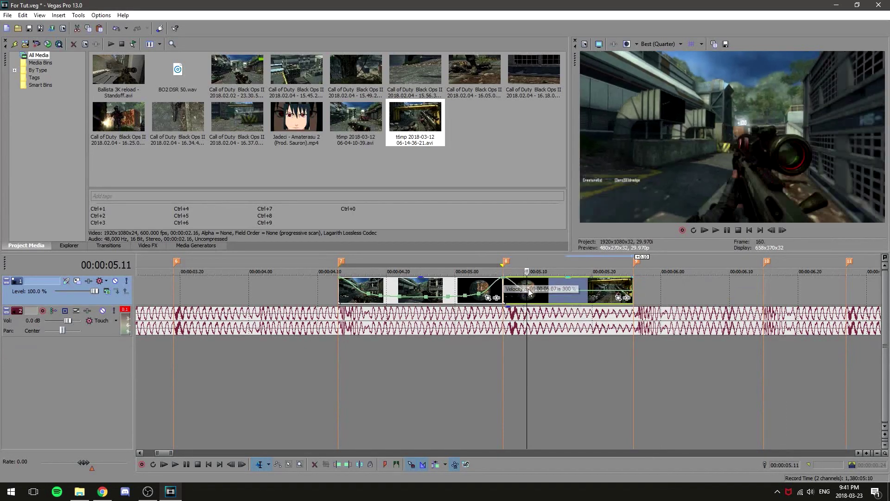
{"action": "right_click", "coordinate": [535, 297]}
{"action": "left_click", "coordinate": [599, 264]}
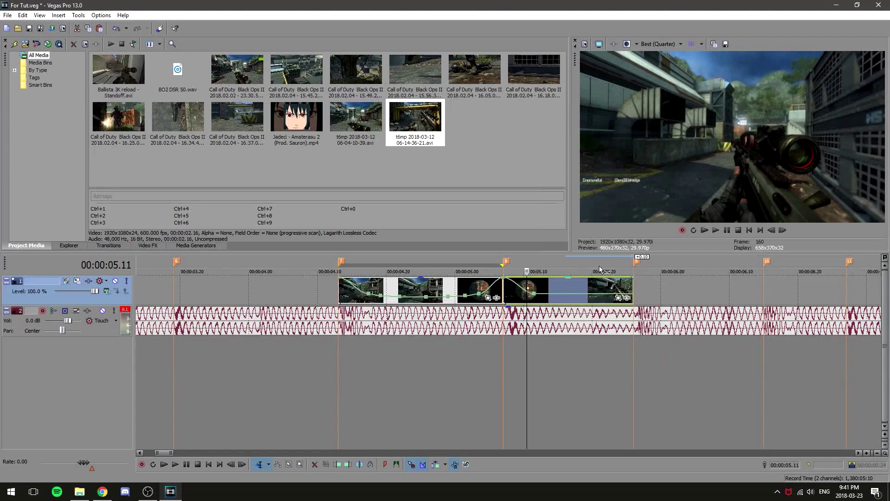
{"action": "left_click", "coordinate": [605, 299]}
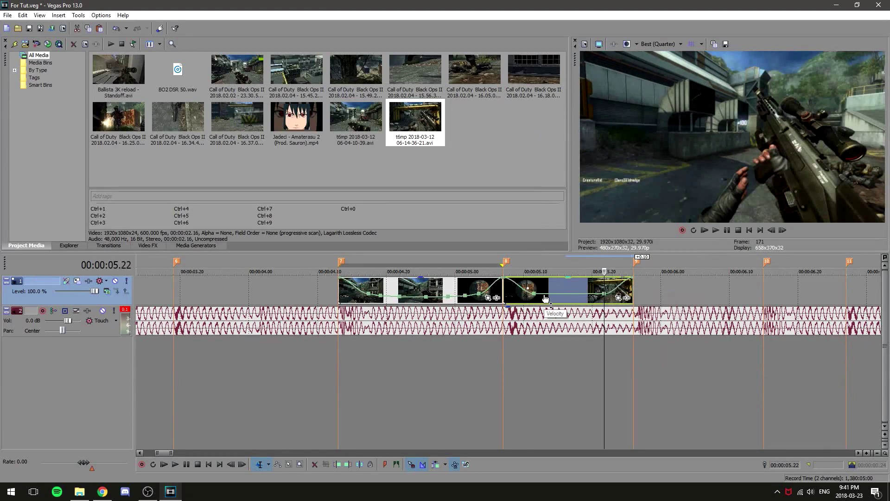
Step: Add a velocity point at 00:00:05.13 that slows the clip further after the eighth marker
{"action": "right_click", "coordinate": [544, 296]}
{"action": "left_click", "coordinate": [559, 287]}
{"action": "scroll", "coordinate": [561, 315], "scroll_direction": "up", "scroll_amount": 2}
{"action": "right_click", "coordinate": [501, 294]}
{"action": "left_click", "coordinate": [527, 172]}
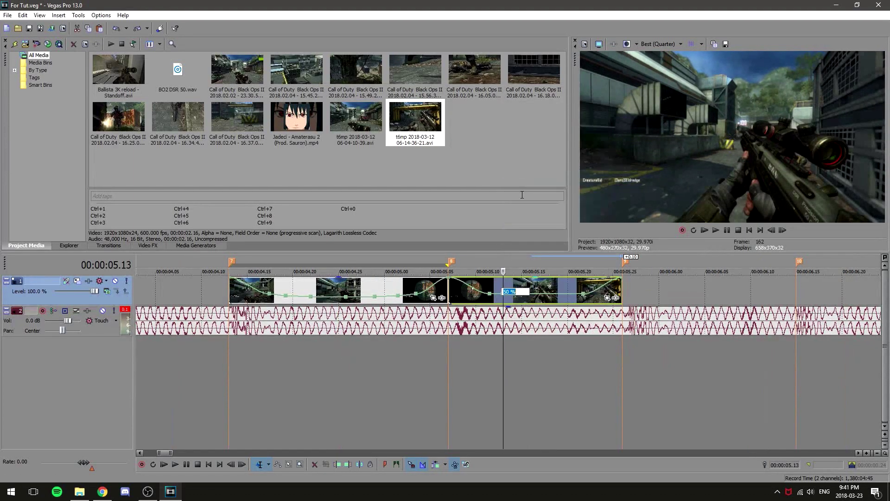
{"action": "key", "text": "Return"}
Step: Undo the accidental velocity change and set the clip's velocity to 20% at 00:00:05.15
{"action": "scroll", "coordinate": [493, 291], "scroll_direction": "up", "scroll_amount": 2}
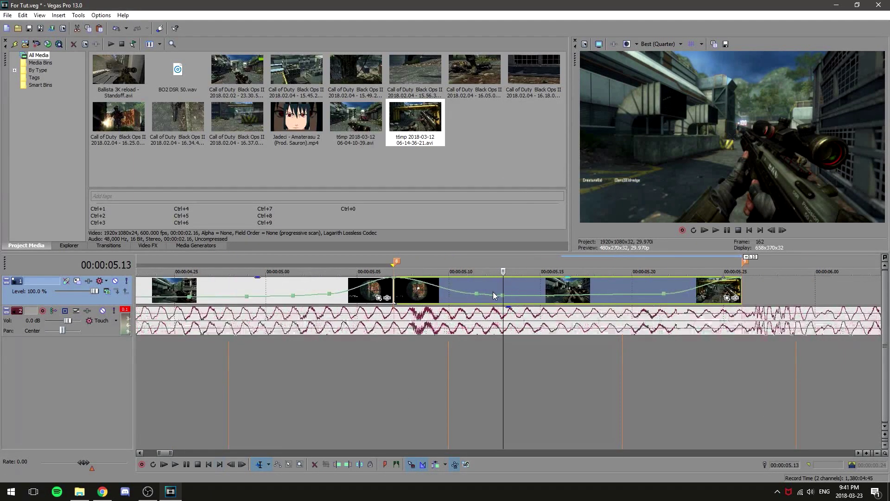
{"action": "left_click", "coordinate": [530, 301]}
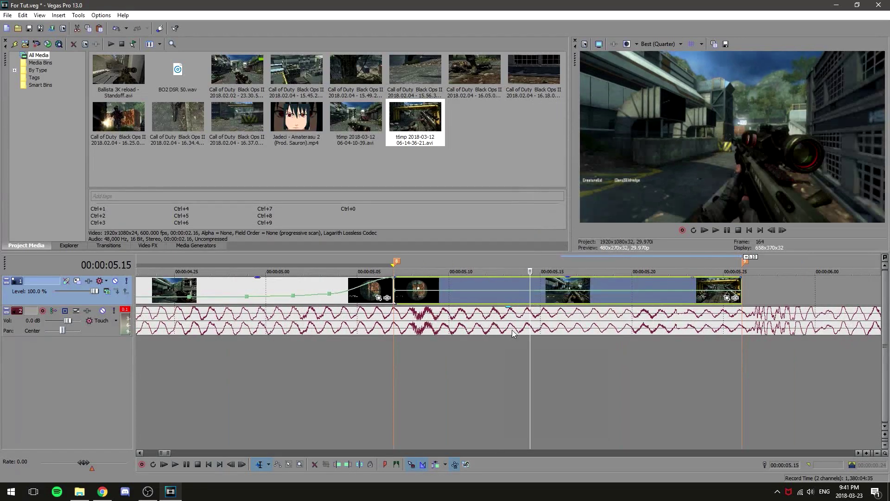
{"action": "key", "text": "ctrl+z"}
{"action": "right_click", "coordinate": [533, 301]}
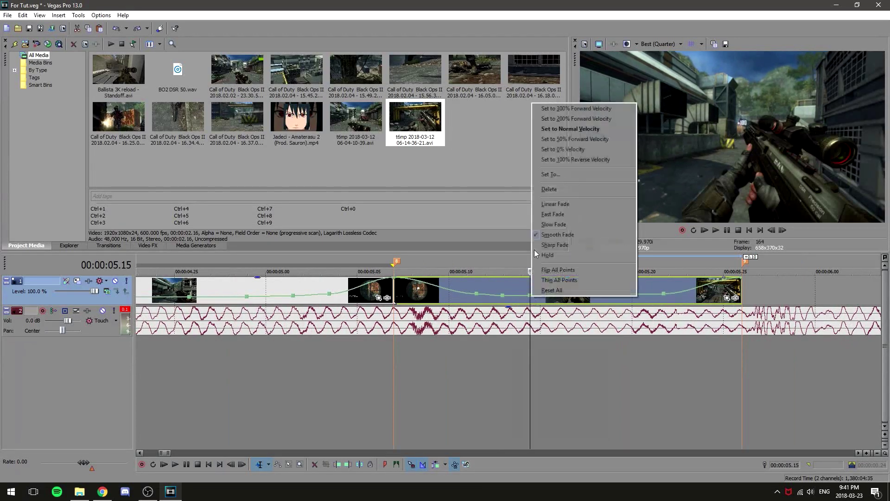
{"action": "left_click", "coordinate": [563, 175]}
{"action": "type", "text": "20"}
{"action": "key", "text": "Return"}
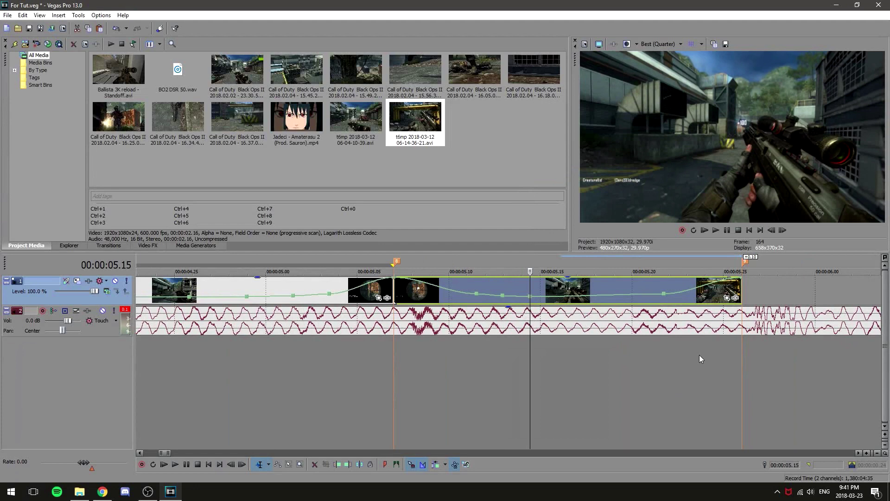
Step: Add a slow velocity point at 00:00:05.21, just before the clip speeds up towards the ninth marker
{"action": "double_click", "coordinate": [643, 295]}
{"action": "right_click", "coordinate": [643, 296]}
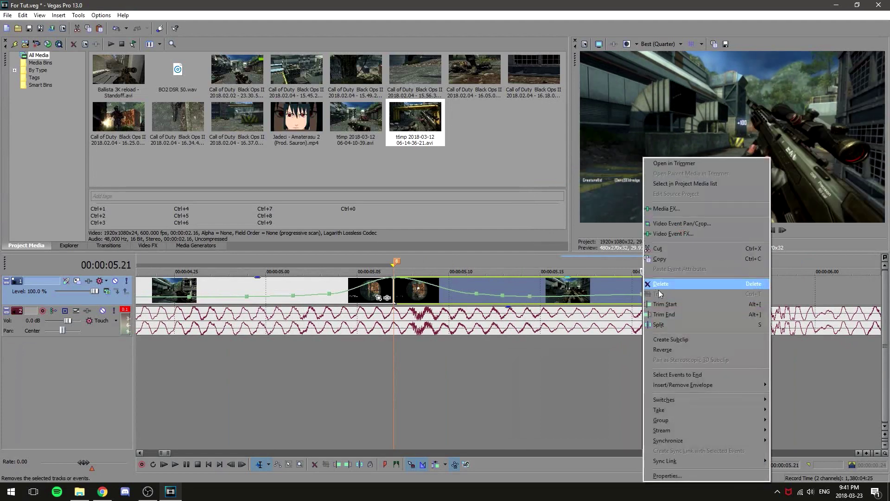
{"action": "left_click", "coordinate": [635, 298]}
{"action": "right_click", "coordinate": [643, 293]}
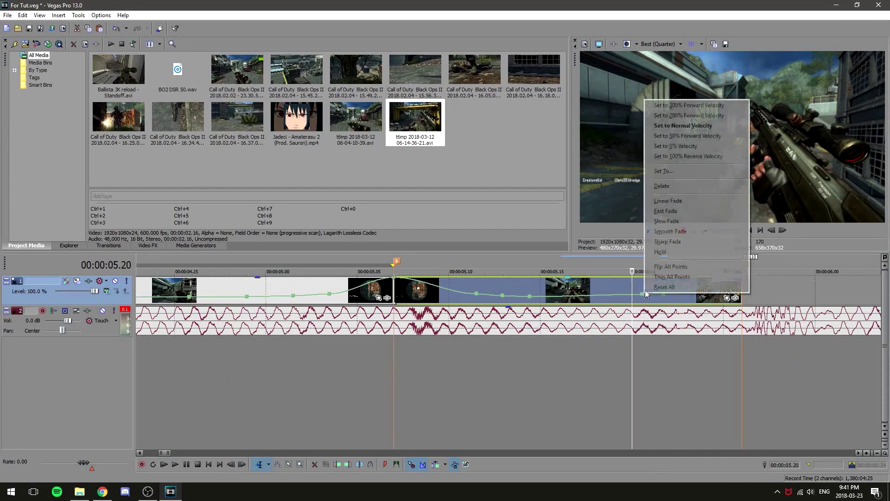
{"action": "left_click", "coordinate": [686, 173]}
{"action": "key", "text": "Return"}
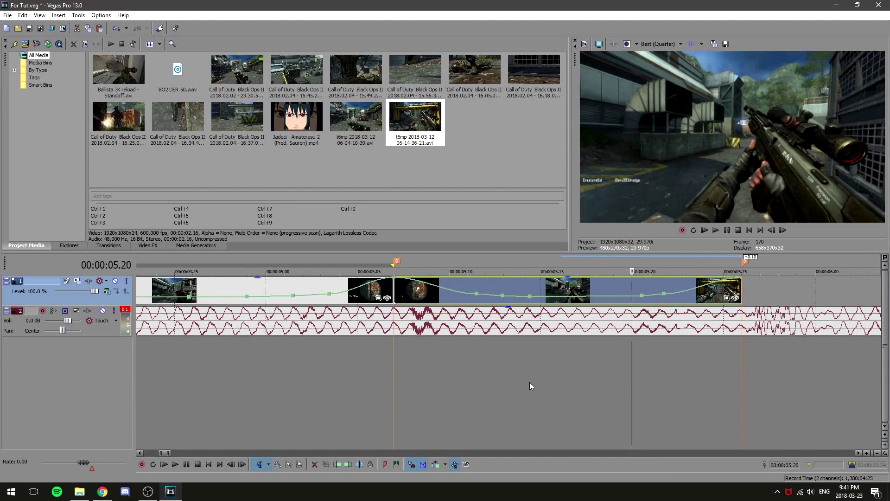
Step: Add slow velocity points at 00:00:05.19 and 00:00:05.17 to hold the slow motion in the clip's middle
{"action": "left_click", "coordinate": [610, 298]}
{"action": "right_click", "coordinate": [611, 297]}
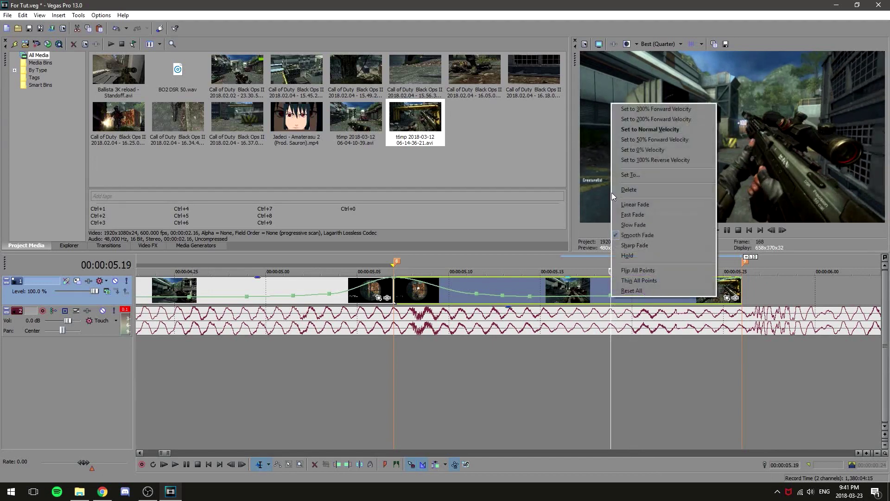
{"action": "left_click", "coordinate": [626, 175]}
{"action": "key", "text": "Return"}
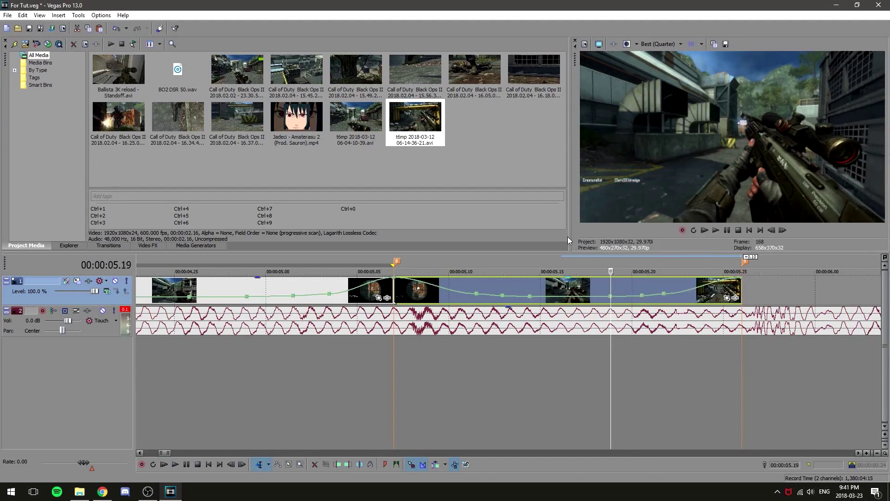
{"action": "left_click", "coordinate": [569, 299]}
{"action": "right_click", "coordinate": [569, 299]}
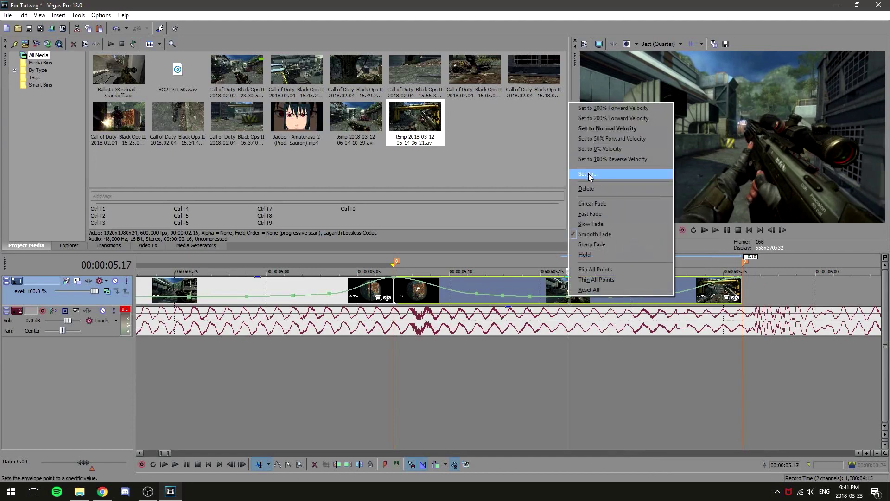
{"action": "left_click", "coordinate": [588, 179]}
Step: Select the range from the second to the ninth marker, play through the edit, and return to the project start
{"action": "scroll", "coordinate": [510, 296], "scroll_direction": "down", "scroll_amount": 6}
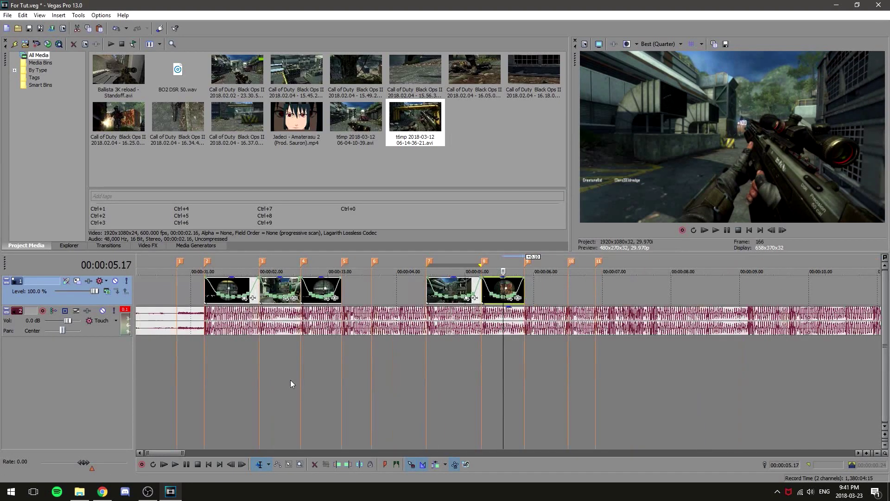
{"action": "mouse_move", "coordinate": [204, 368]}
{"action": "left_mouse_down"}
{"action": "mouse_move", "coordinate": [568, 378]}
{"action": "mouse_move", "coordinate": [525, 378]}
{"action": "left_mouse_up"}
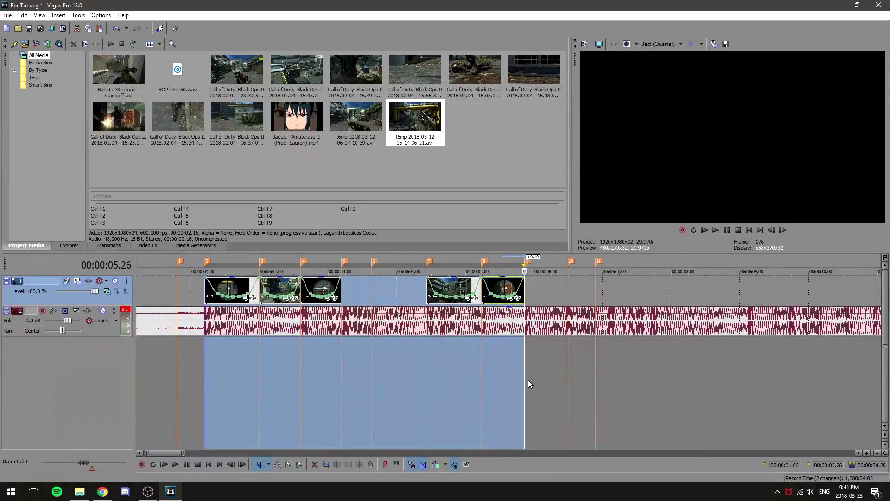
{"action": "key", "text": "space"}
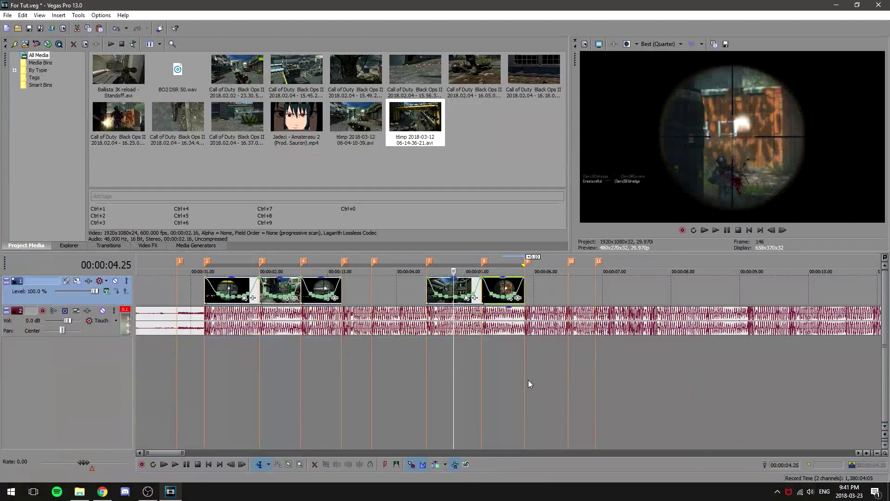
{"action": "key", "text": "space"}
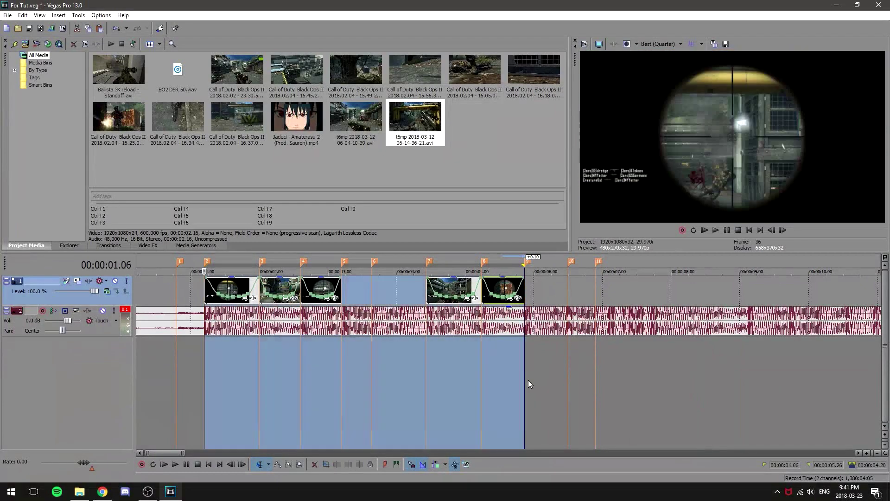
{"action": "key", "text": "space"}
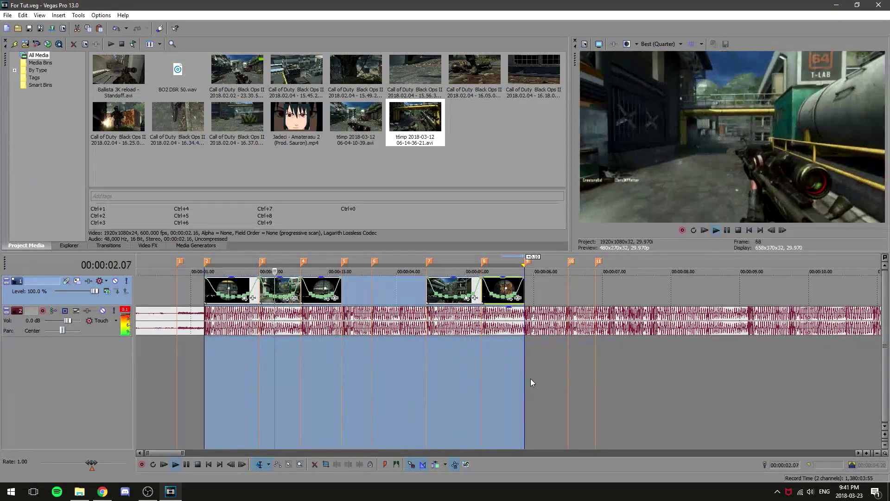
{"action": "left_click", "coordinate": [377, 374]}
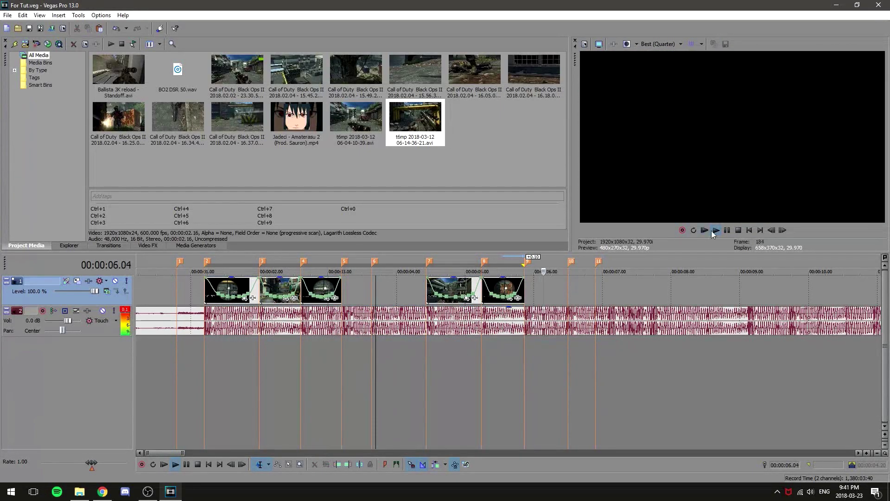
{"action": "left_click", "coordinate": [726, 231]}
{"action": "left_click", "coordinate": [749, 230]}
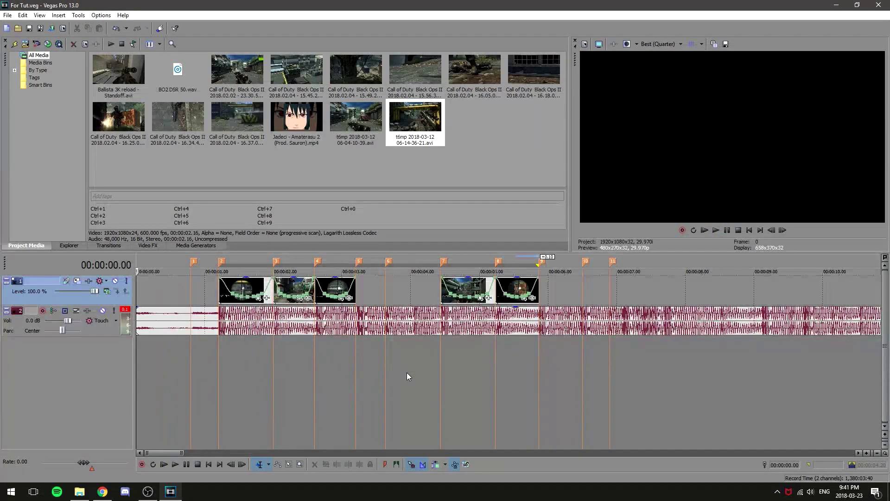
Step: Insert a video track above the existing one and place the Call of Duty Black Ops II 2018.02.04 - 16.05.05.06 clip at the fifth marker, 00:00:03.06
{"action": "left_click", "coordinate": [410, 290]}
{"action": "left_click", "coordinate": [564, 289]}
{"action": "left_click", "coordinate": [354, 390]}
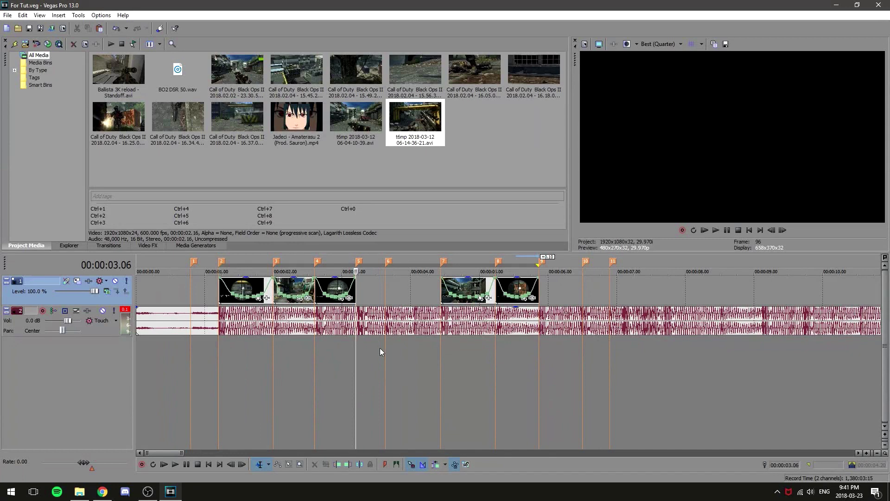
{"action": "left_click", "coordinate": [461, 139]}
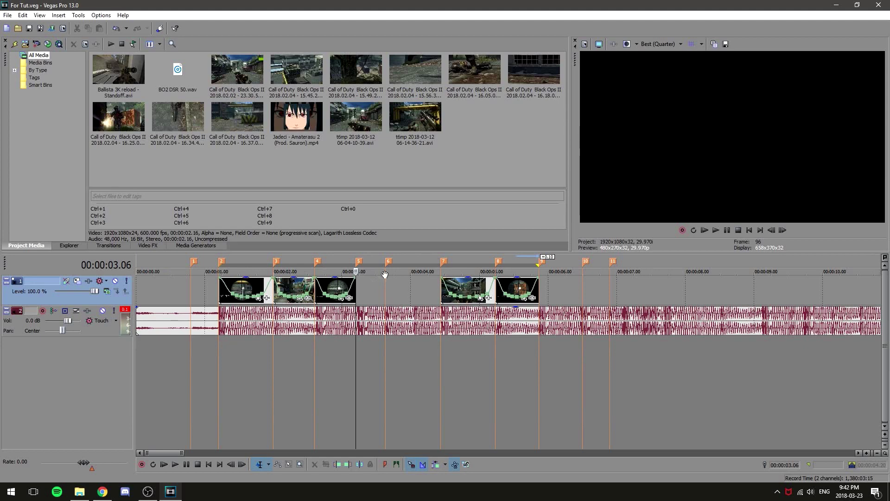
{"action": "right_click", "coordinate": [120, 302]}
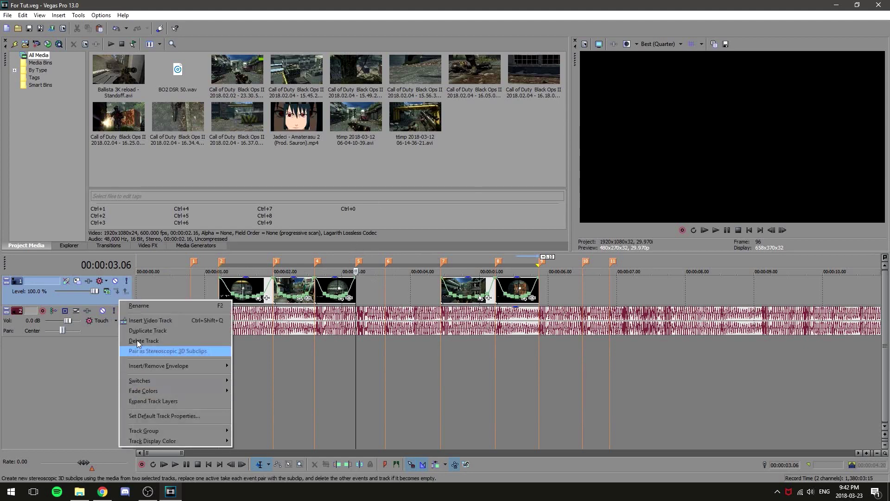
{"action": "left_click", "coordinate": [148, 322]}
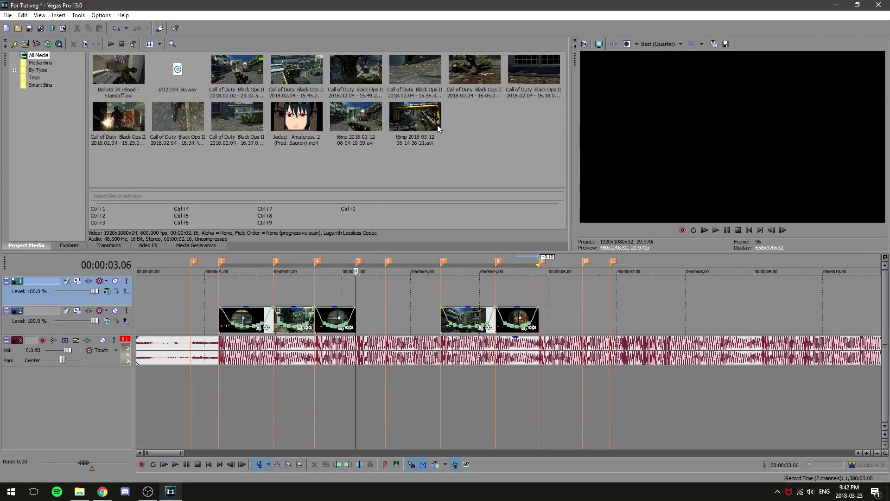
{"action": "left_click_drag", "start_coordinate": [465, 82], "coordinate": [363, 285]}
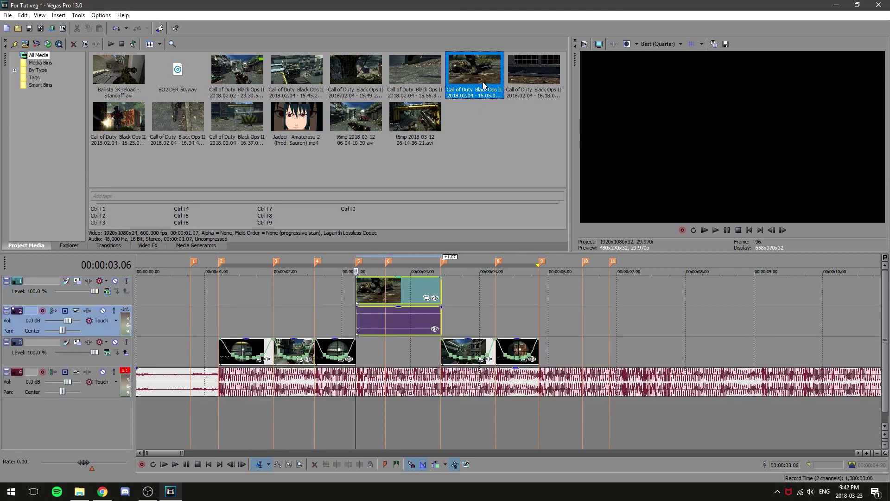
Step: Disable resample for the new clip and delete the audio track that came with it
{"action": "right_click", "coordinate": [370, 294]}
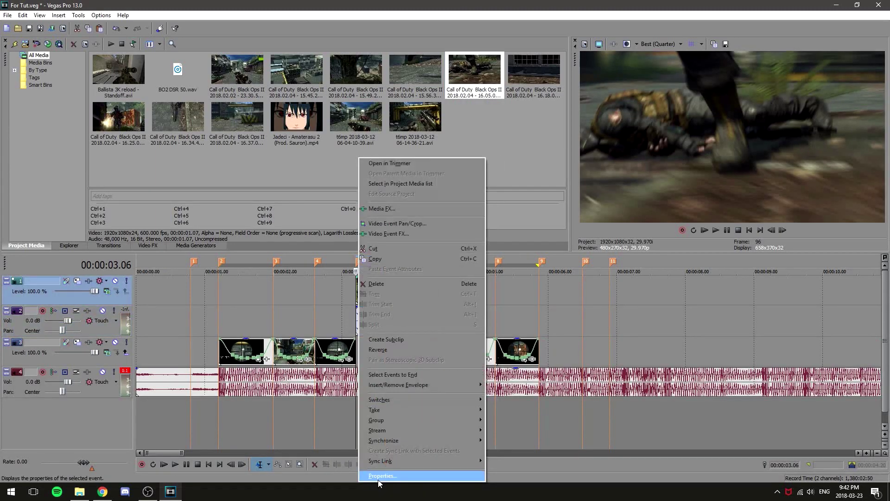
{"action": "left_click", "coordinate": [395, 475]}
{"action": "left_click", "coordinate": [375, 193]}
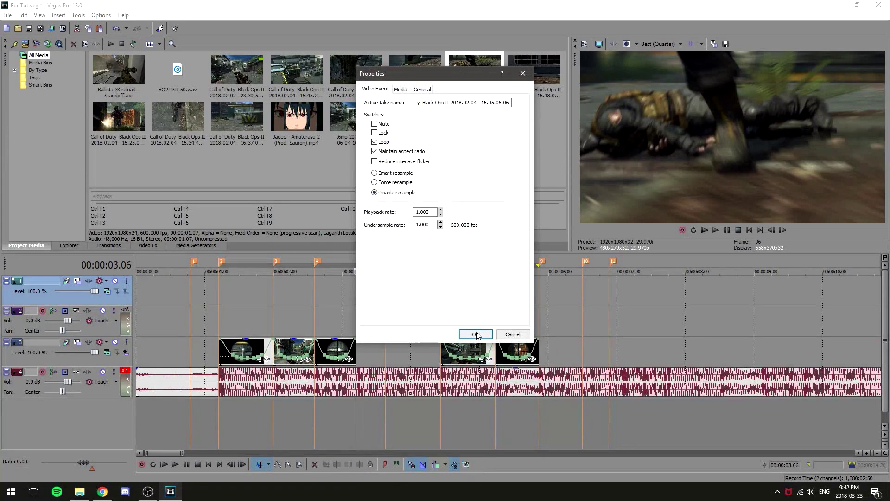
{"action": "left_click", "coordinate": [476, 334]}
{"action": "right_click", "coordinate": [99, 327]}
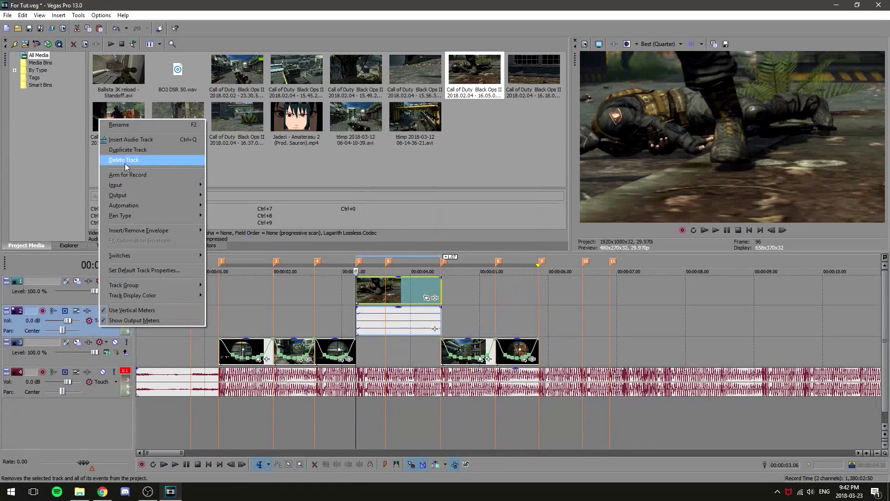
{"action": "left_click", "coordinate": [125, 163]}
Step: Trim the new clip's start at 00:00:03.09 and fit it between the fifth and sixth markers on the main video track
{"action": "left_click", "coordinate": [783, 230]}
{"action": "left_click", "coordinate": [783, 230]}
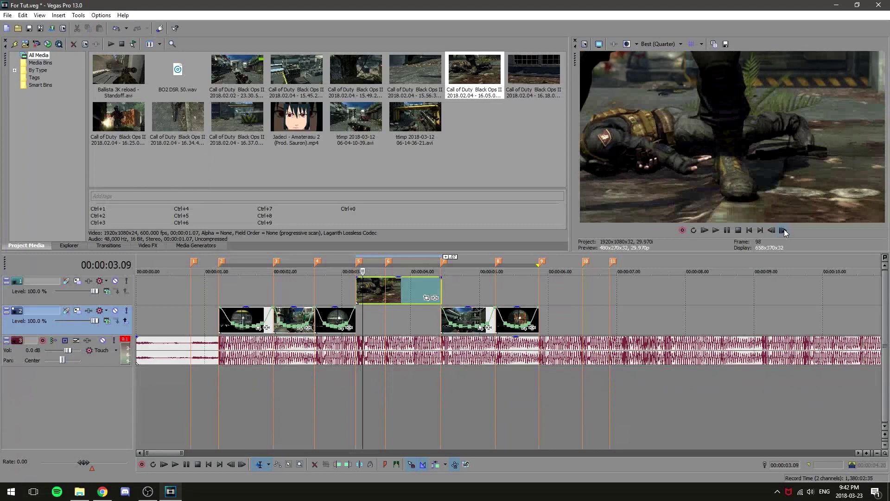
{"action": "left_click", "coordinate": [783, 230]}
{"action": "right_click", "coordinate": [362, 287]}
{"action": "left_click", "coordinate": [385, 304]}
{"action": "left_click_drag", "start_coordinate": [417, 288], "coordinate": [411, 288]}
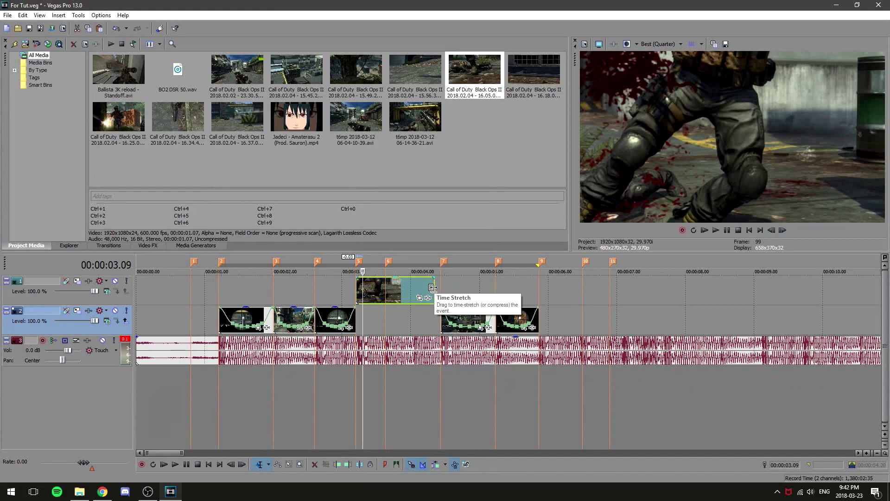
{"action": "left_click_drag", "start_coordinate": [434, 284], "coordinate": [374, 320]}
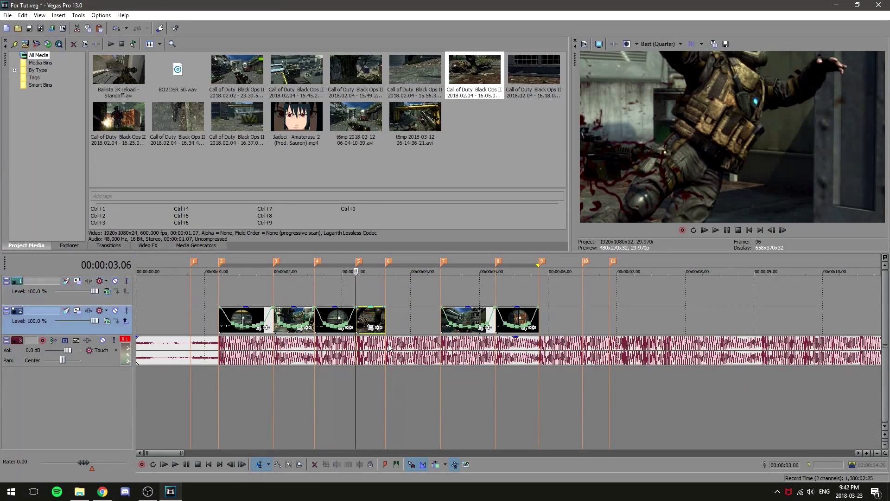
Step: Insert a velocity envelope on the clip between the fifth and sixth markers
{"action": "scroll", "coordinate": [477, 350], "scroll_direction": "up", "scroll_amount": 4}
{"action": "right_click", "coordinate": [522, 325]}
{"action": "mouse_move", "coordinate": [616, 383]}
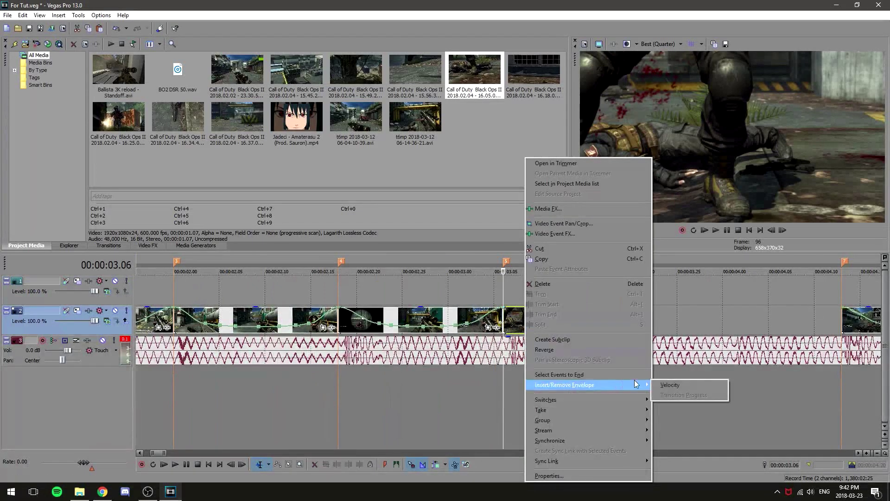